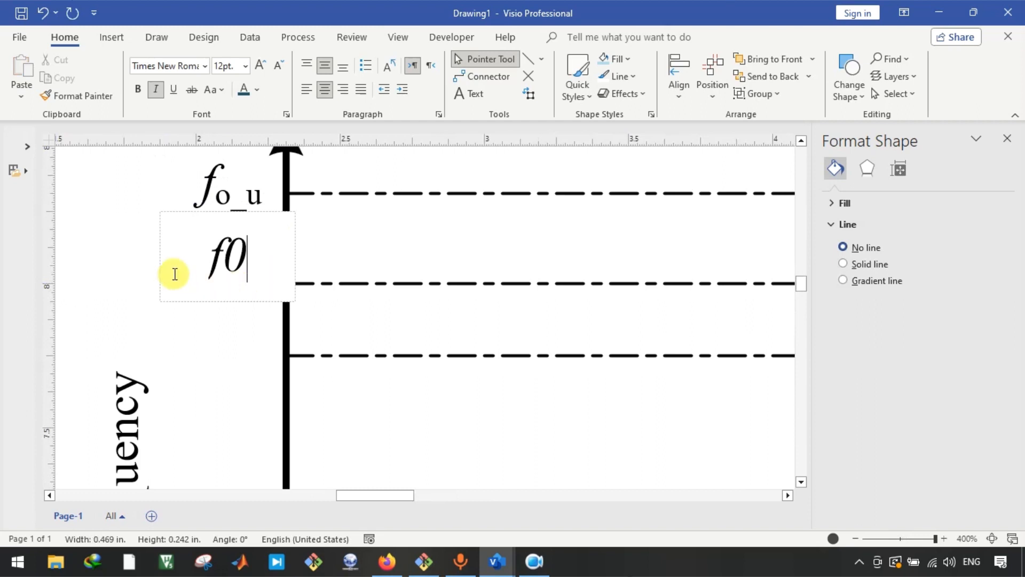
Step: Format the 0 in the new f0 label as a subscript and finish editing its text
key("shift+Left")
key("ctrl+equal")
left_click(142, 236)
Step: Replace the letter o in the topmost frequency label with a subscript 0 so it reads f0_u
left_click(231, 213)
left_click(233, 209)
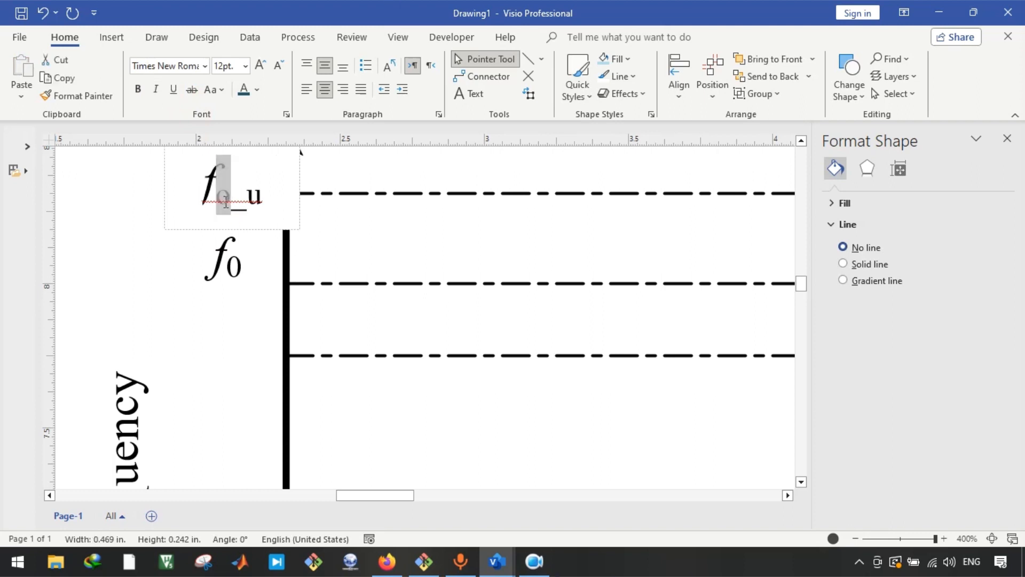
key("ctrl+equal")
left_click(224, 231)
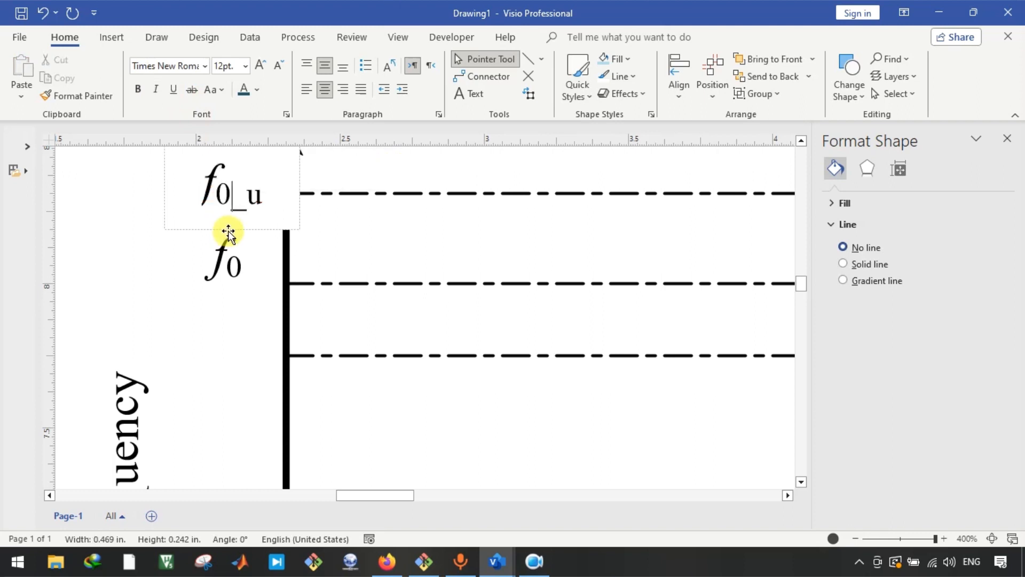
key("shift+Left")
key("ctrl+equal")
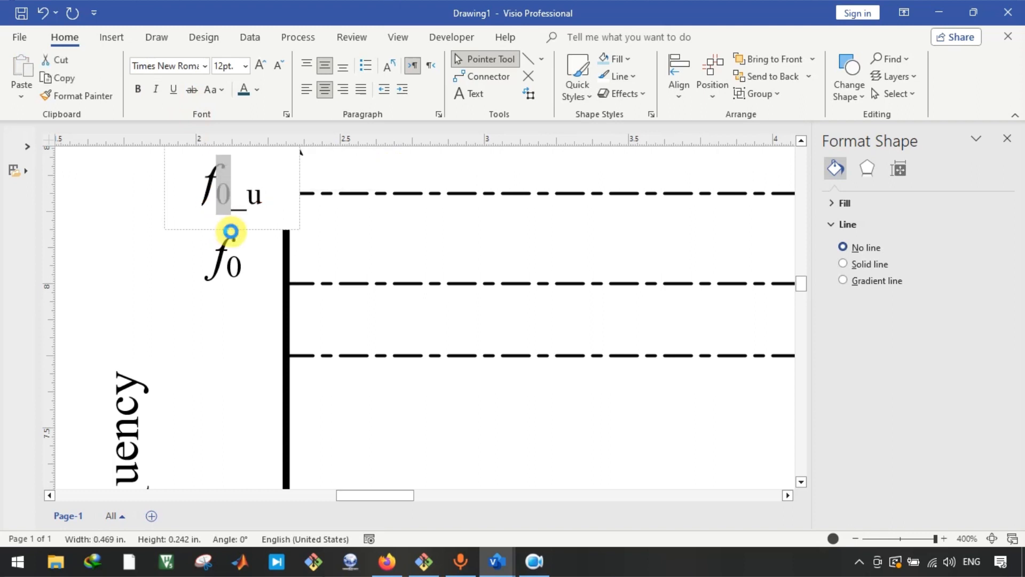
left_click(146, 233)
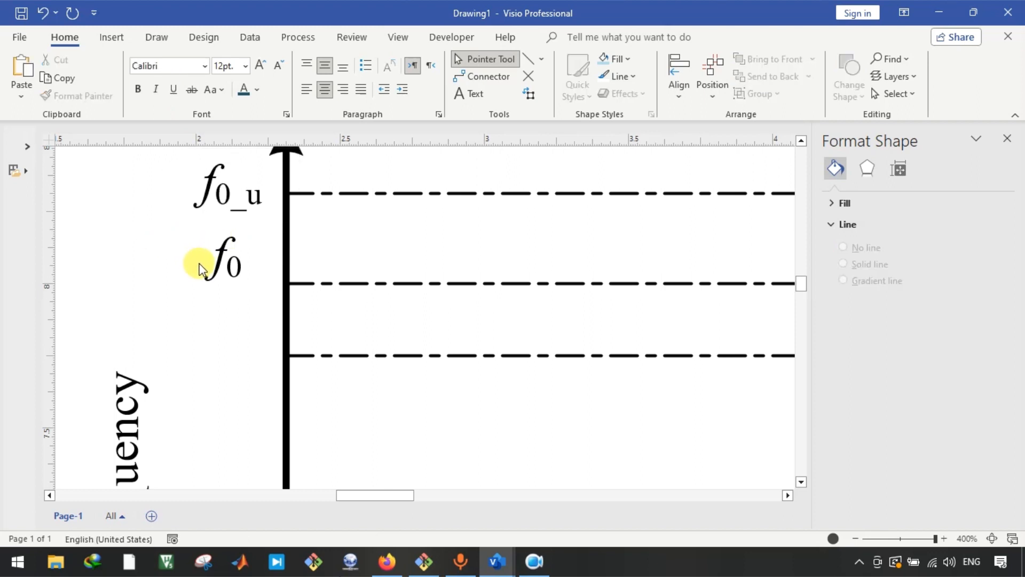
Step: Reduce the font size of the f0_u and f0 labels to 10 pt
scroll(207, 281, "down", 1, "ctrl")
left_click(224, 229)
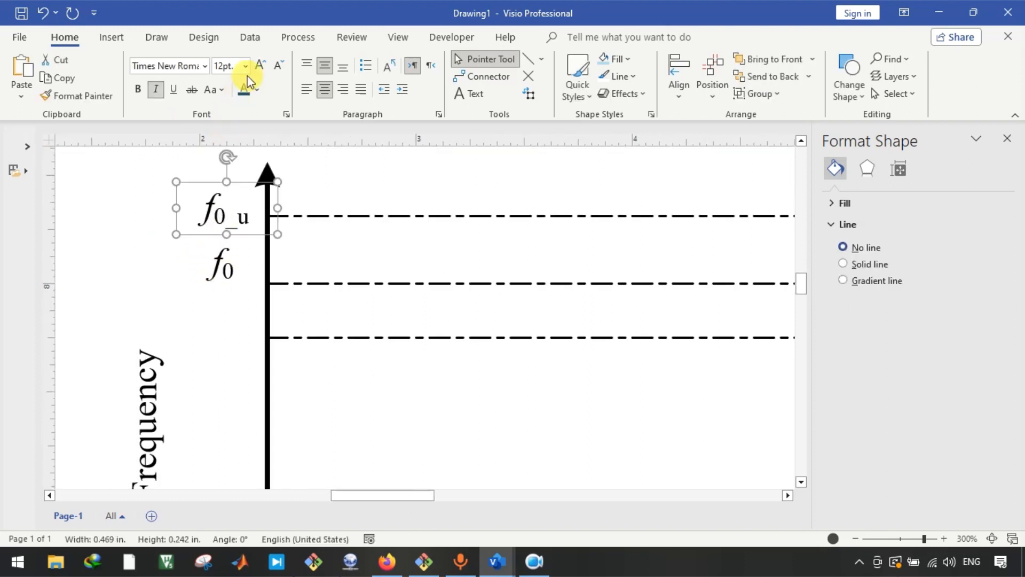
left_click(277, 67)
left_click(212, 277)
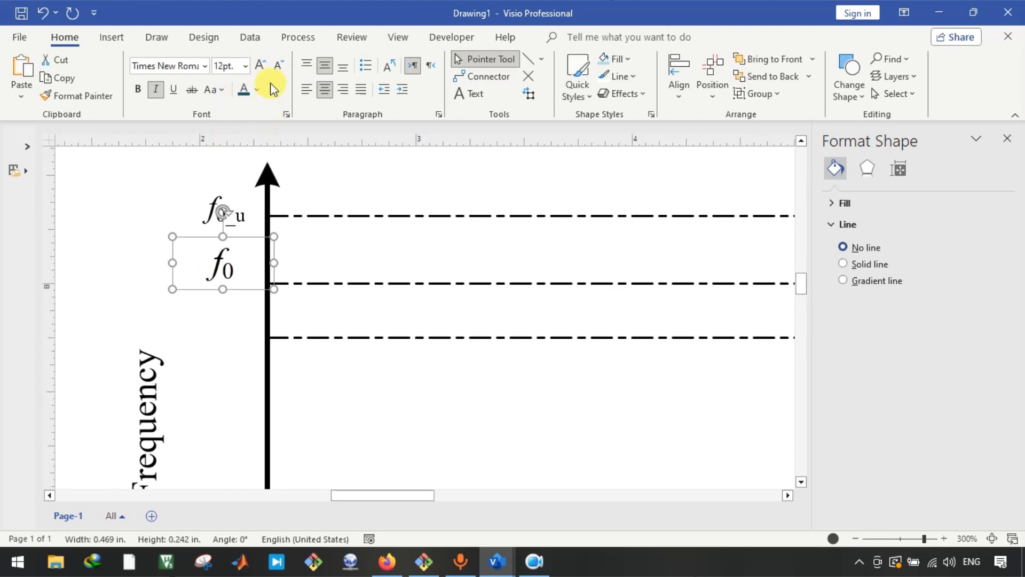
left_click(213, 325)
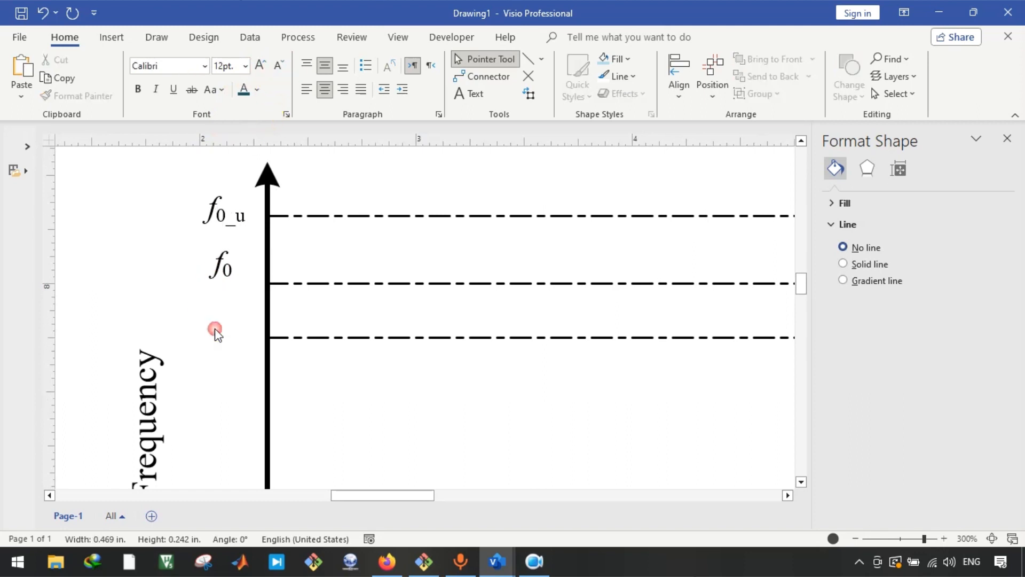
Step: Copy the f0_u label below f0, beside the third dash-dot line, and change its subscript to 0_1
left_click(231, 265)
left_click_drag(234, 206, 239, 291)
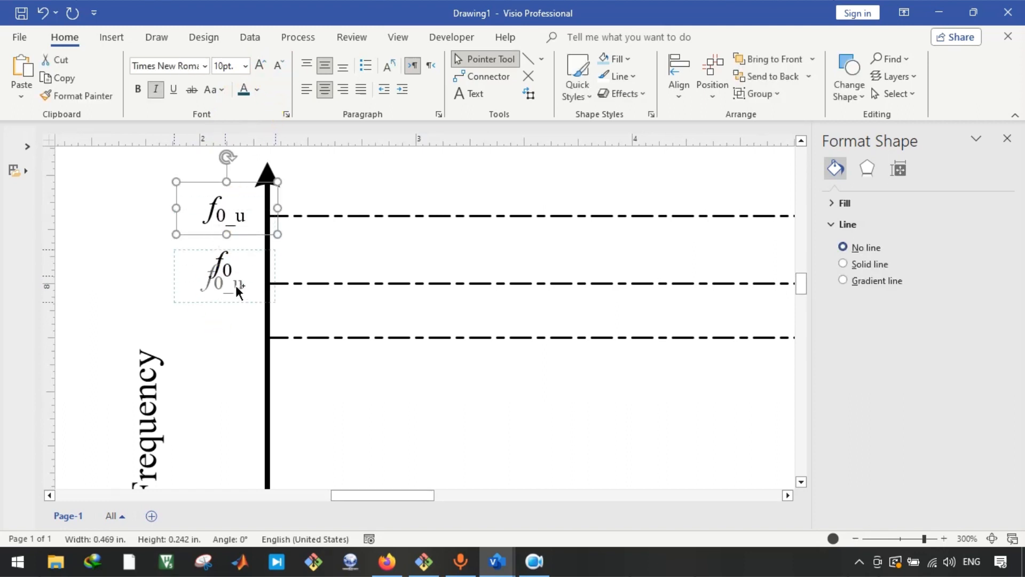
left_click_drag(235, 336, 235, 336)
double_click(238, 325)
key("Right")
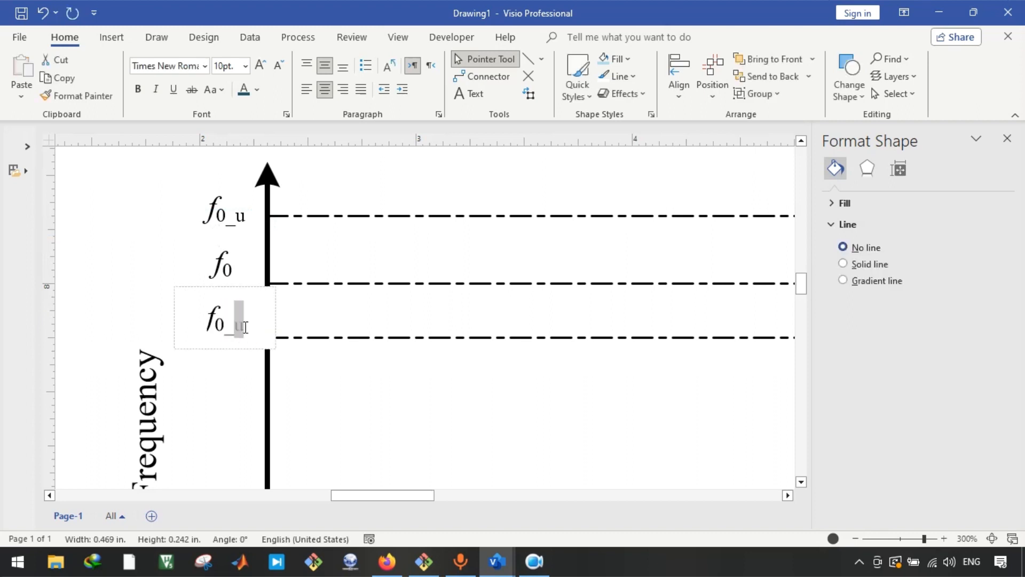
type("1")
left_click(229, 370)
Step: Nudge the f0_u label slightly down to line up with the topmost dash-dot line
scroll(232, 373, "down", 3)
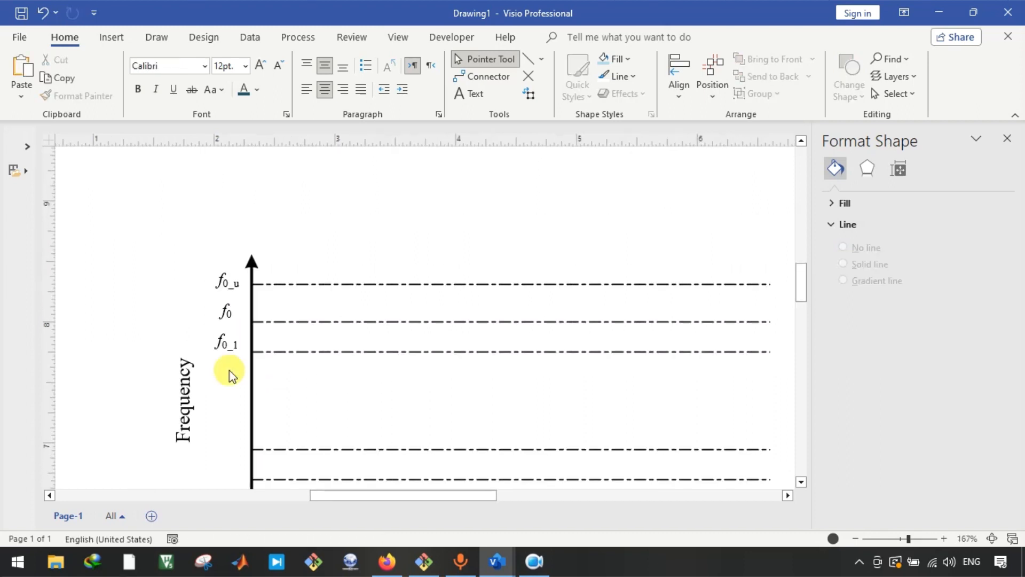
scroll(231, 374, "up", 3)
scroll(234, 308, "up", 2)
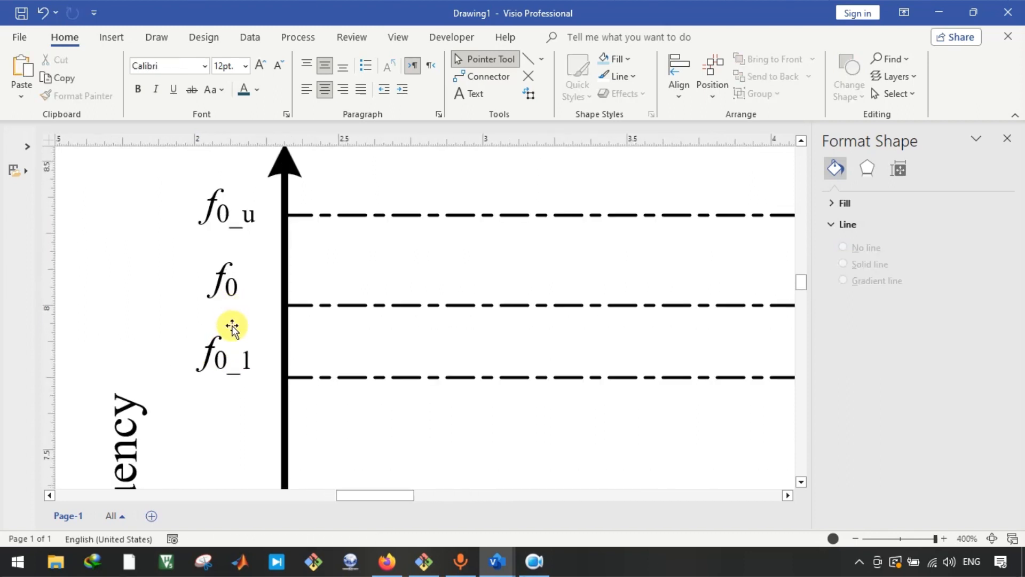
left_click(243, 221)
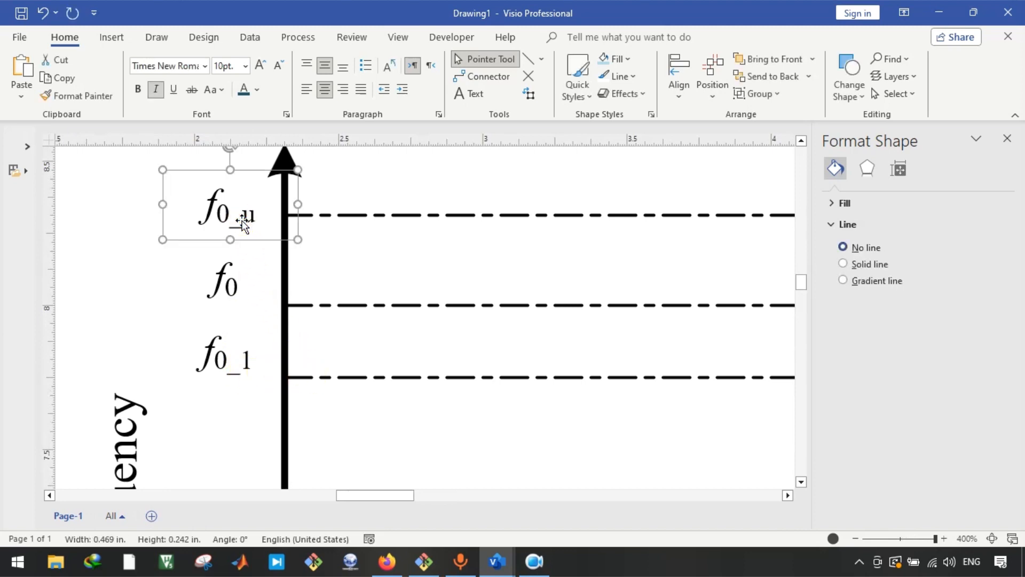
key("Down")
key("Down")
key("Down")
key("Down")
key("Down")
key("Down")
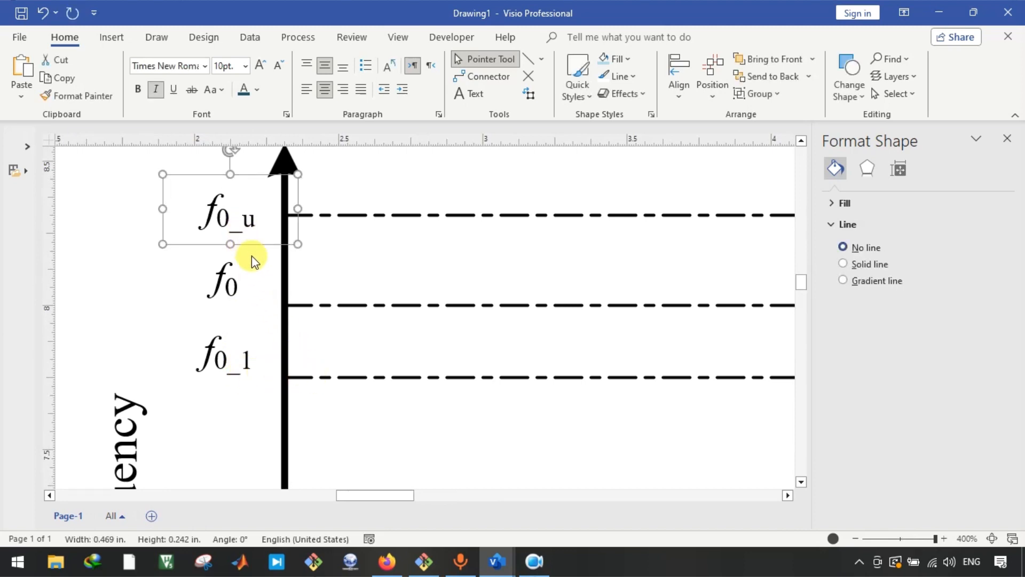
Step: Nudge the f0_1 label slightly up to even out the spacing of the three labels
left_click(214, 365)
key("Up")
key("Up")
key("Up")
key("Up")
key("Up")
key("Up")
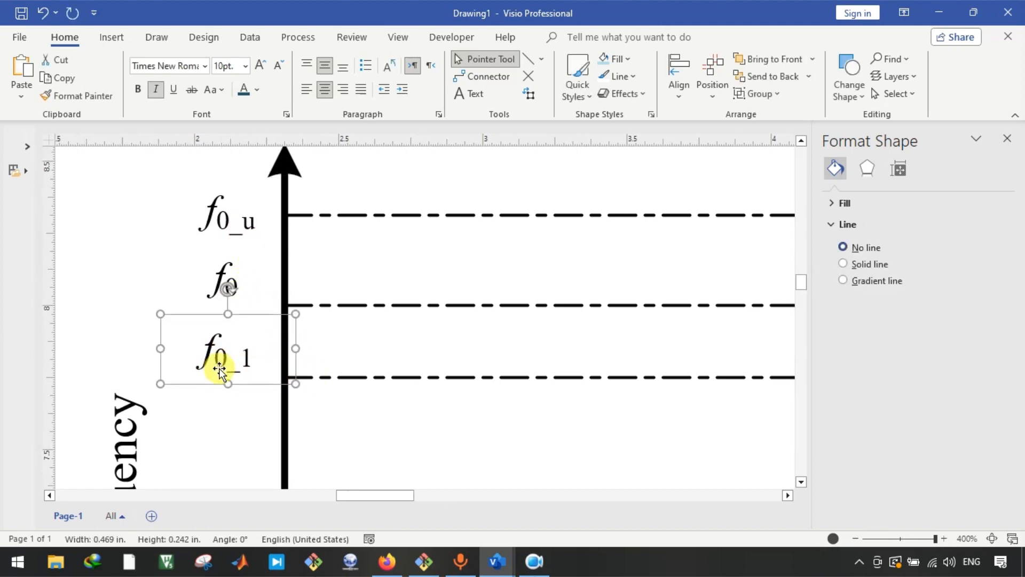
key("Up")
left_click(233, 400)
Step: Move the third dash-dot line up until it is level with the f0_1 label
left_click(314, 377)
key("Up")
key("Up")
key("Up")
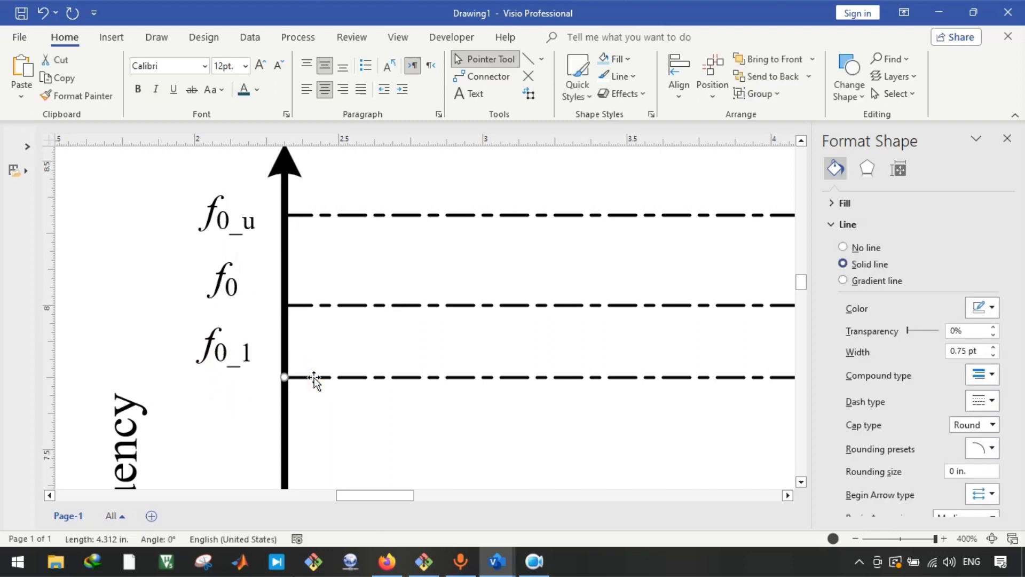
key("Up")
key("Up")
key("Up")
key("Up")
key("Up")
key("Up")
key("Up")
key("Up")
key("Up")
key("Up")
key("Up")
key("Up")
key("Up")
key("Up")
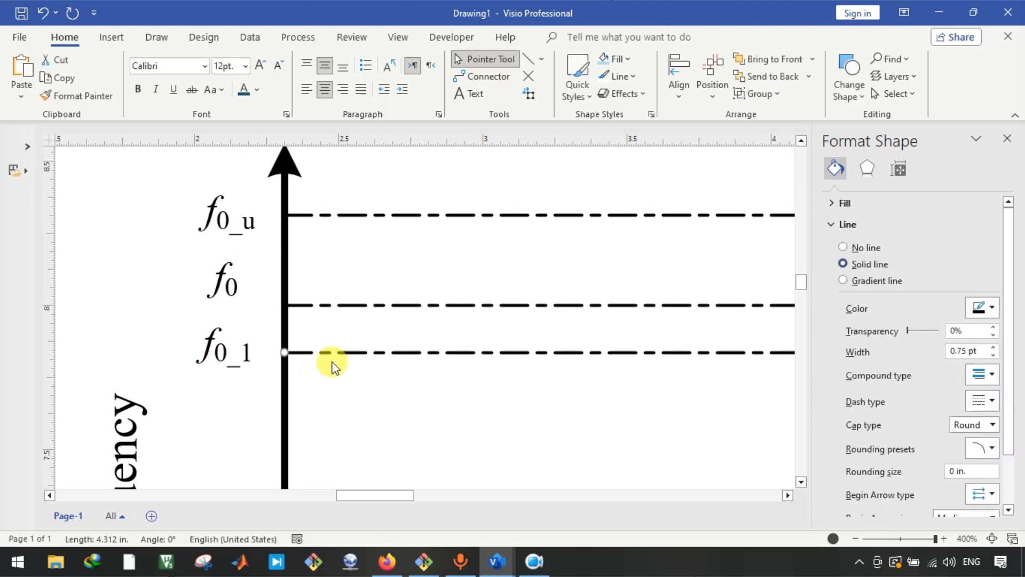
Step: Move the second dash-dot line up until it is level with the f0 label
left_click(333, 310)
key("Up")
key("Up")
key("Up")
key("Up")
key("Up")
key("Up")
key("Up")
key("Up")
key("Up")
key("Up")
key("Up")
key("Up")
key("Up")
key("Up")
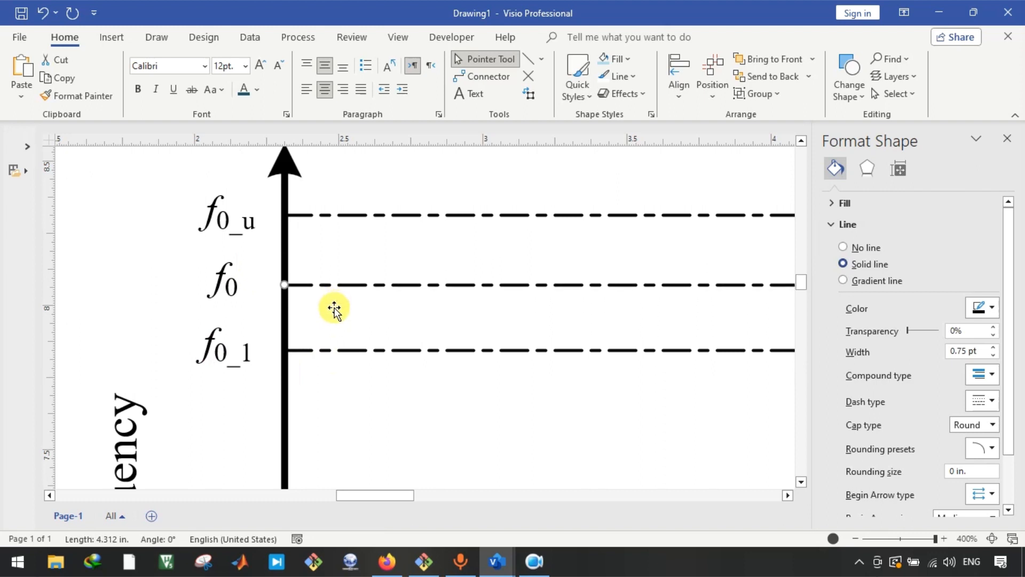
left_click(160, 278)
Step: Select the f0_u, f0 and f0_1 labels together and distribute them vertically
scroll(143, 272, "down", 1)
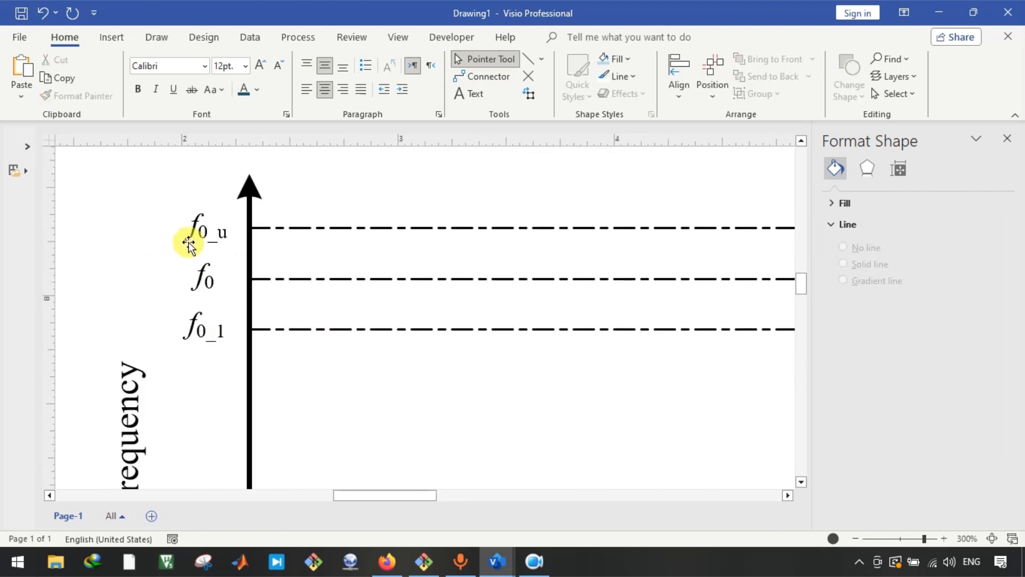
left_click(201, 235)
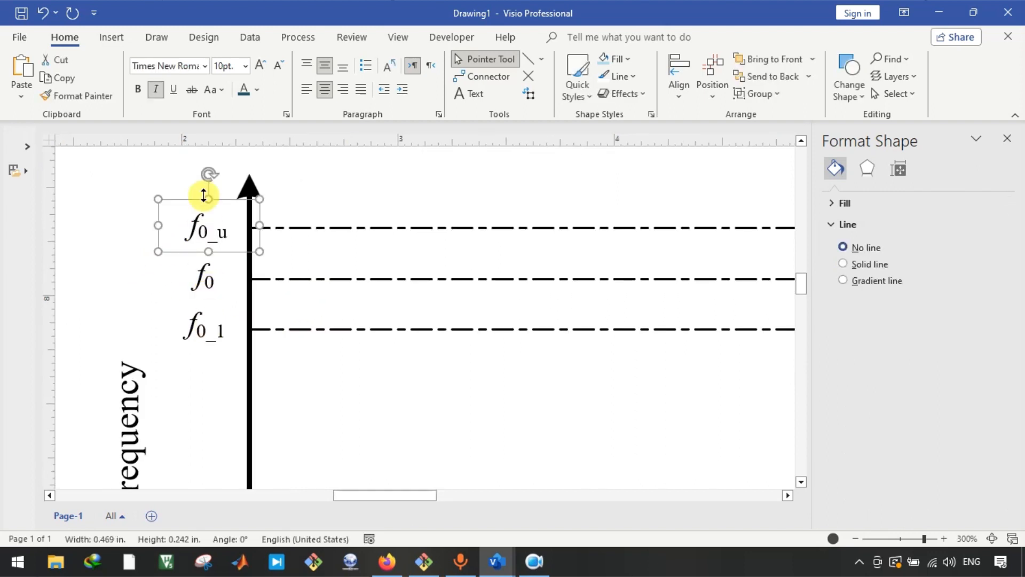
left_click(197, 328, "shift")
left_click(204, 279, "shift")
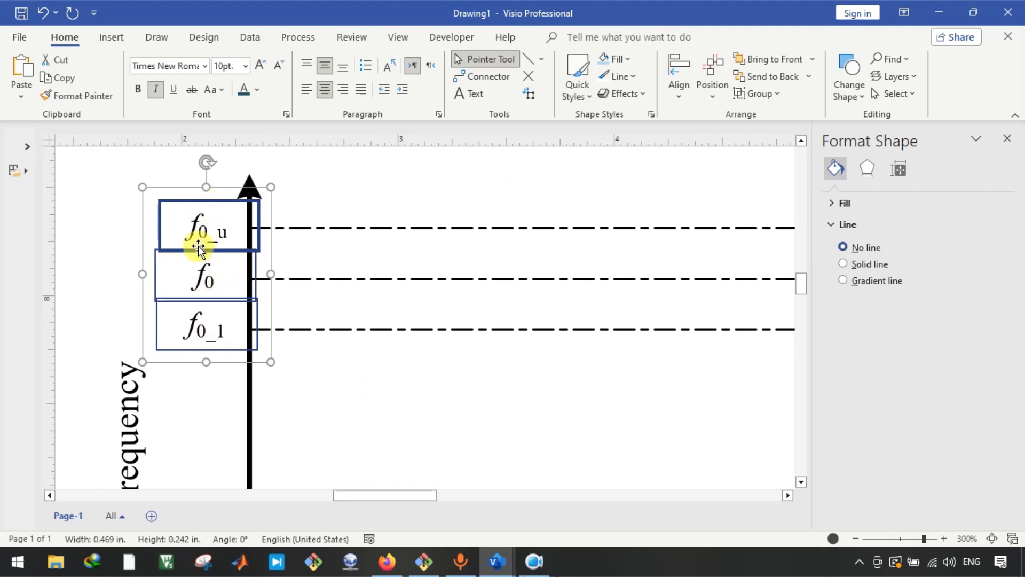
left_click(679, 97)
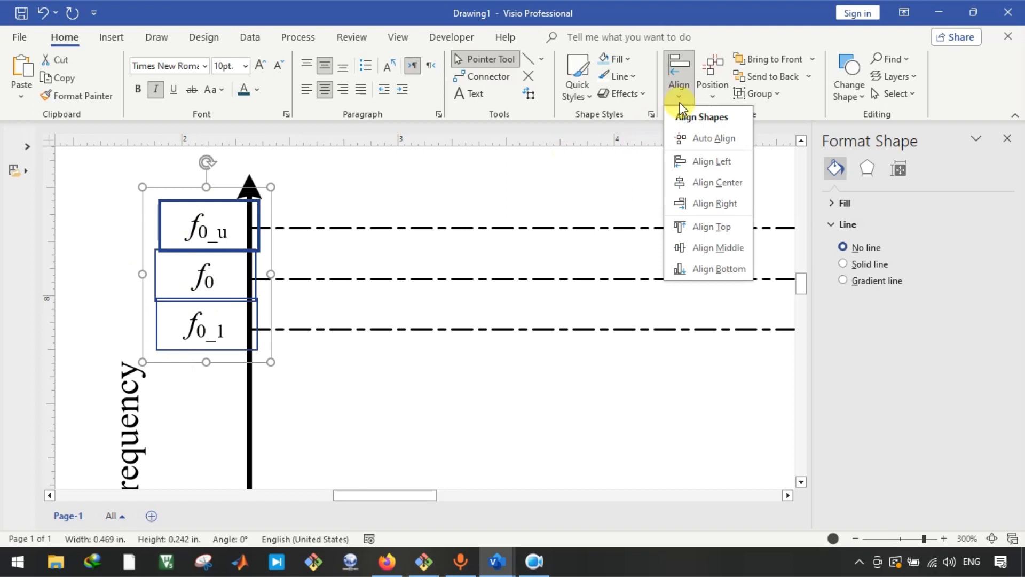
left_click(704, 98)
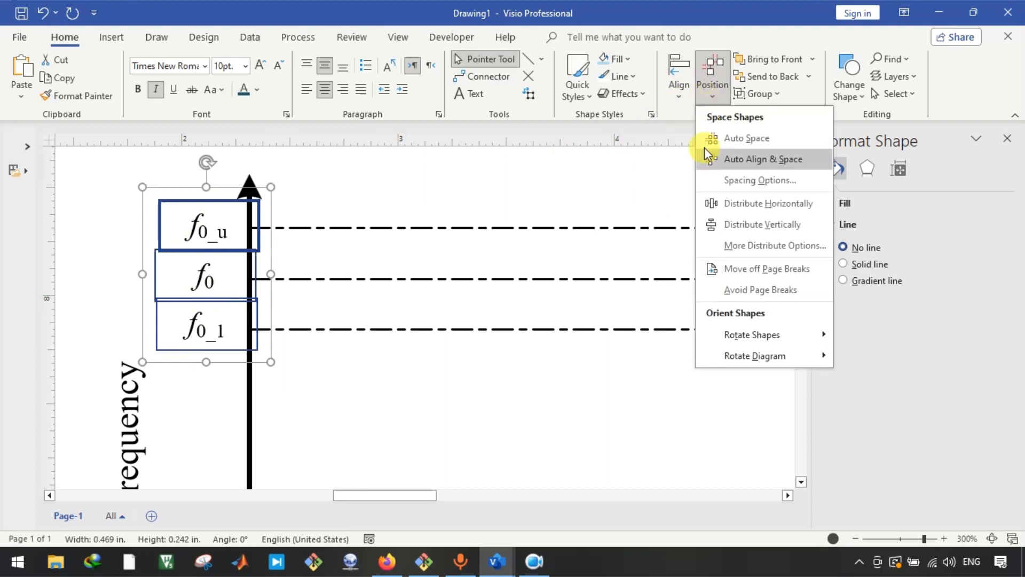
left_click(745, 235)
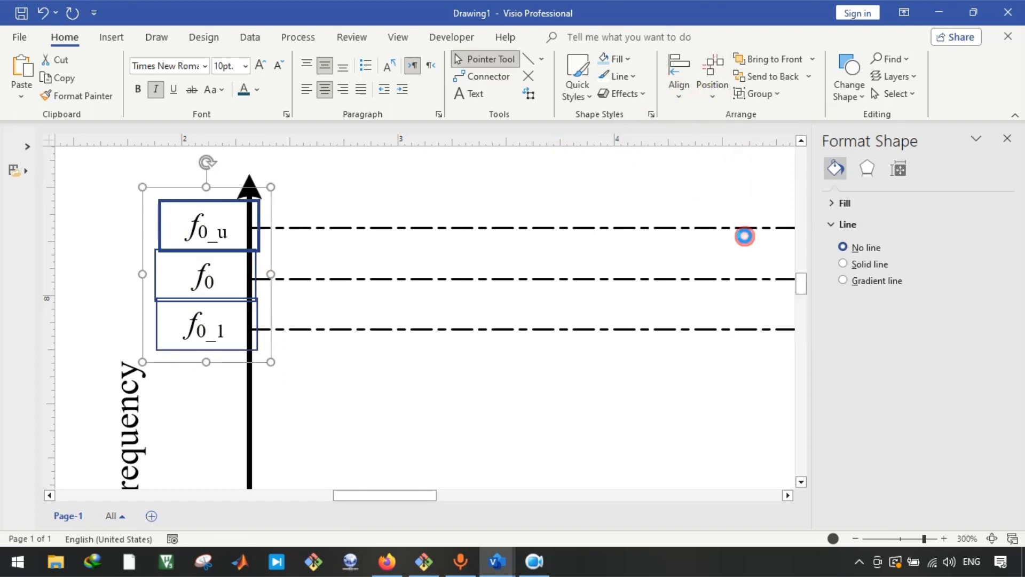
left_click(363, 200)
Step: Align the topmost dash-dot line with the f0_u label using Align Middle
left_click(214, 232)
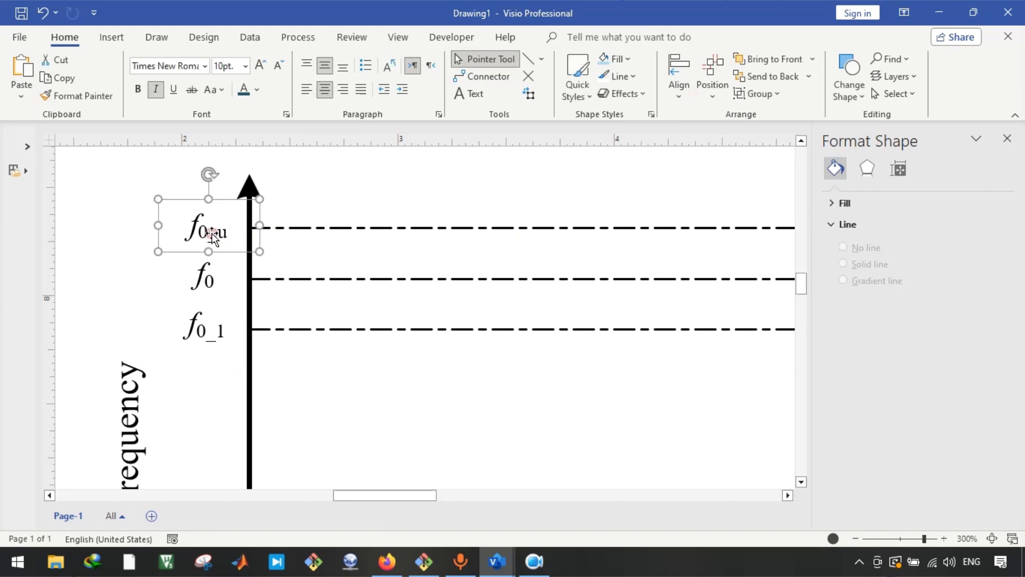
left_click(340, 214)
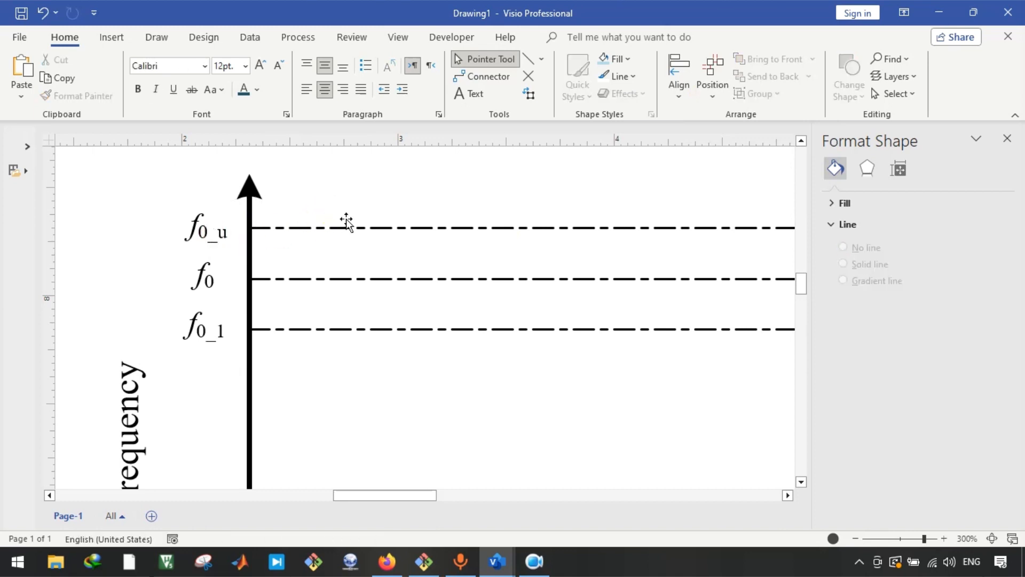
left_click(217, 231)
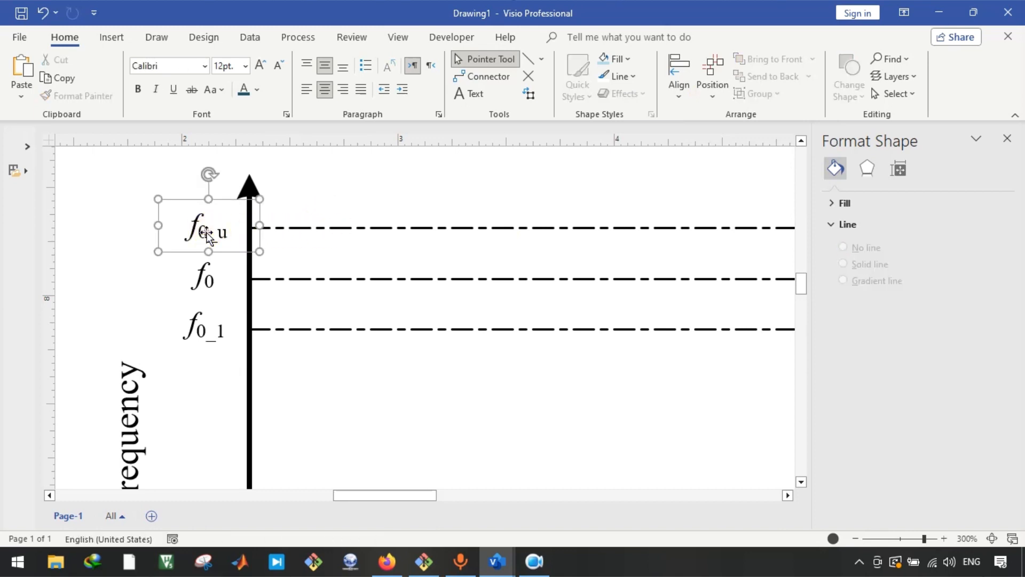
left_click(296, 226, "shift")
left_click(683, 90)
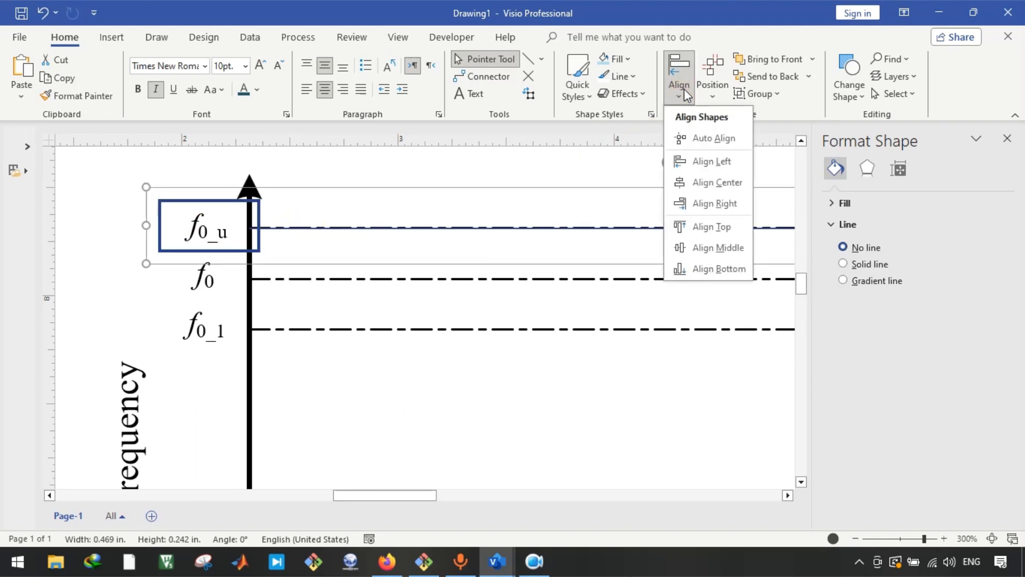
left_click(674, 247)
left_click(497, 178)
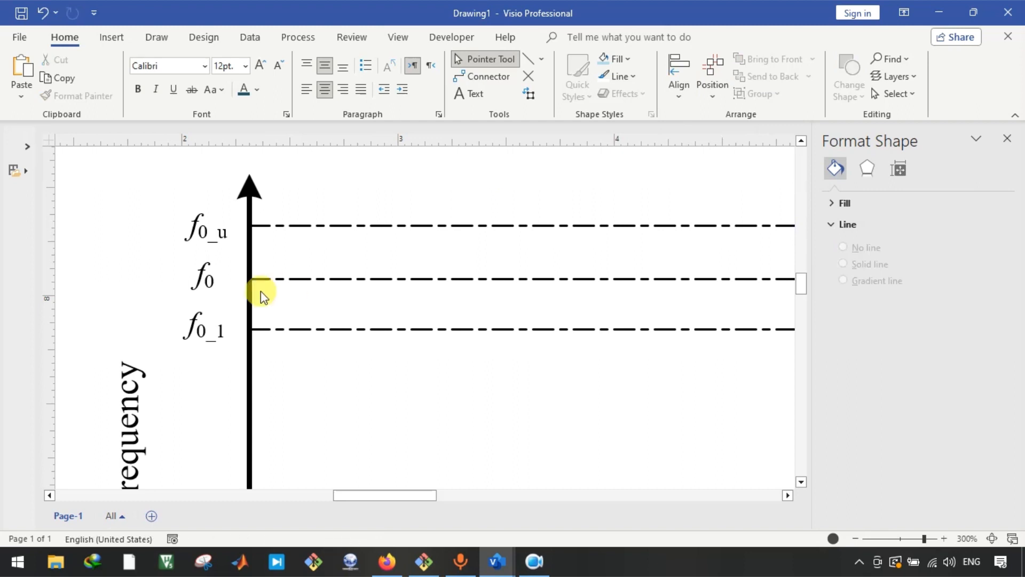
Step: Align the second dash-dot line with the f0 label using Align Middle
left_click(210, 288)
left_click(304, 279, "shift")
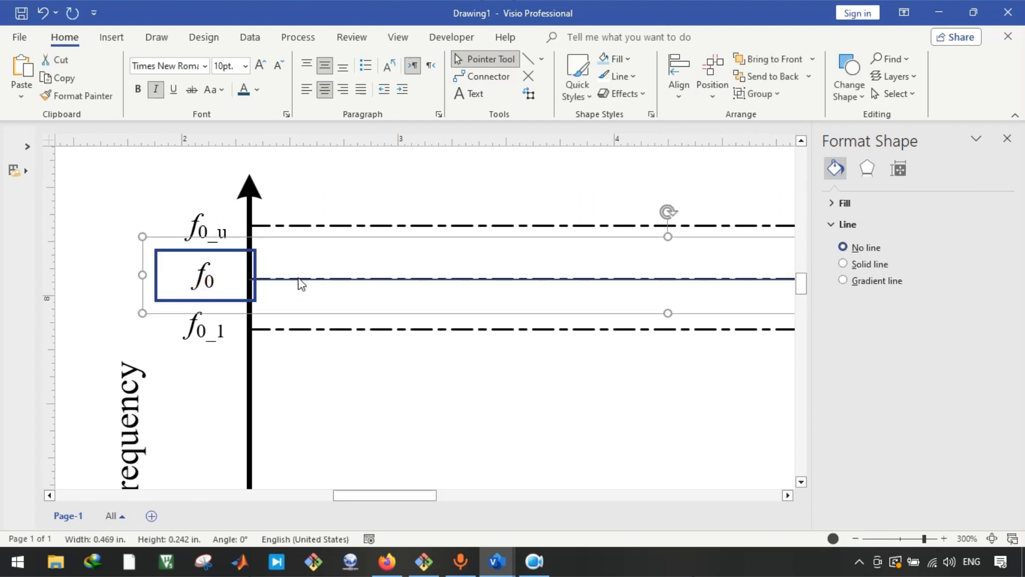
left_click(681, 78)
left_click(678, 247)
Step: Align the third dash-dot line with the f0_1 label using Align Middle
left_click(203, 336)
left_click(341, 311, "shift")
left_click(678, 75)
left_click(695, 253)
left_click(371, 405)
Step: Copy the f0_1 label down beside the fourth dash-dot line and change its subscript to R
scroll(353, 369, "down", 2)
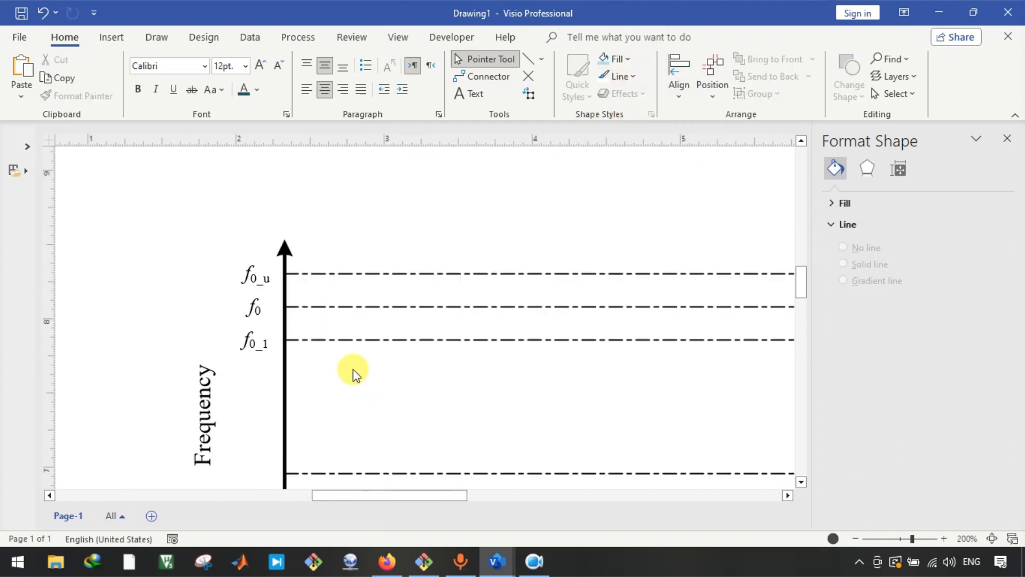
scroll(331, 347, "down", 2)
left_click(258, 250)
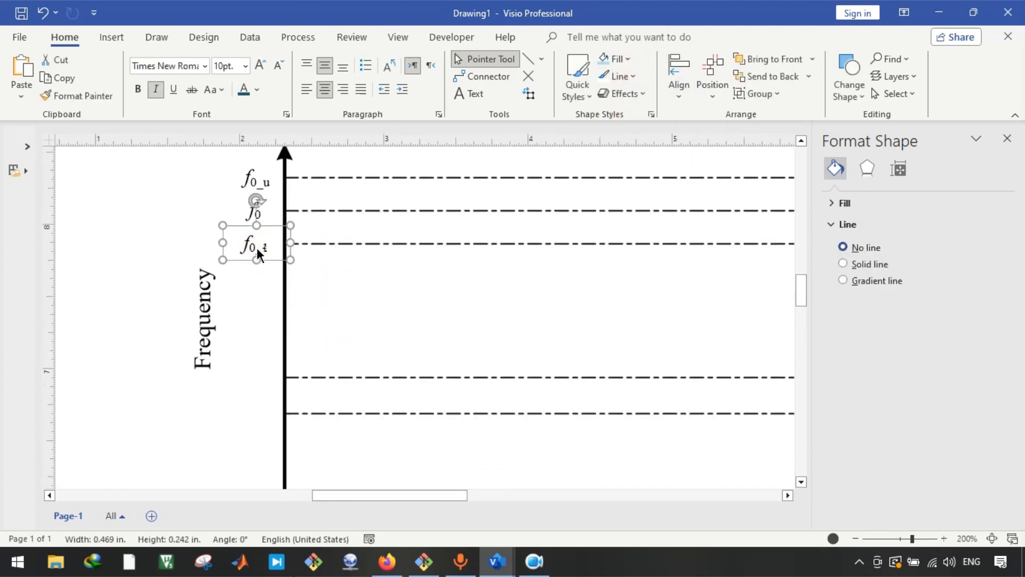
left_click_drag(262, 382, 250, 369)
double_click(255, 369)
left_click(283, 371)
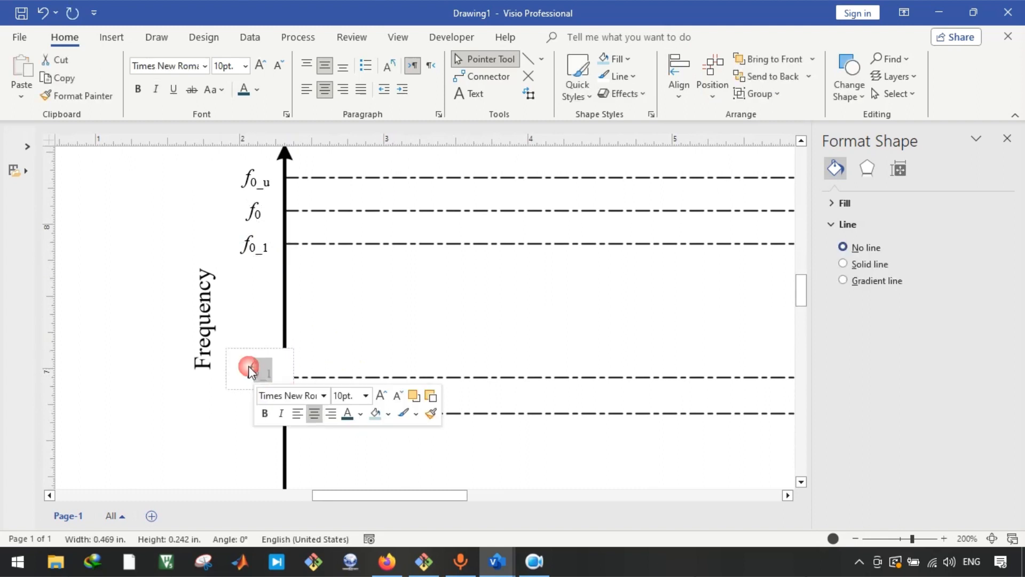
type("R")
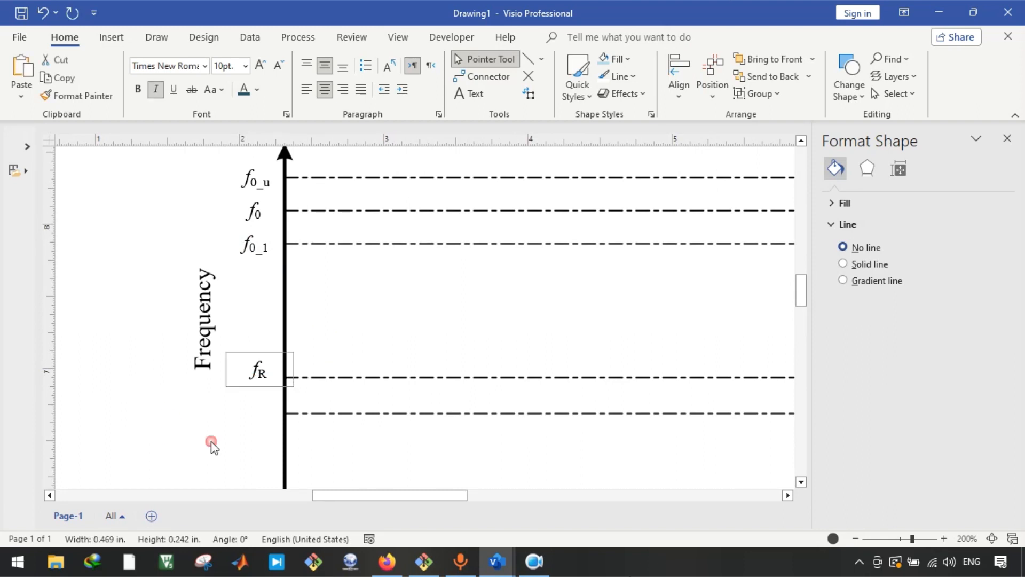
left_click(240, 384)
Step: Copy the fR label down beside the lowest dash-dot line
scroll(241, 384, "down", 1)
left_click_drag(259, 322, 255, 366)
double_click(266, 372)
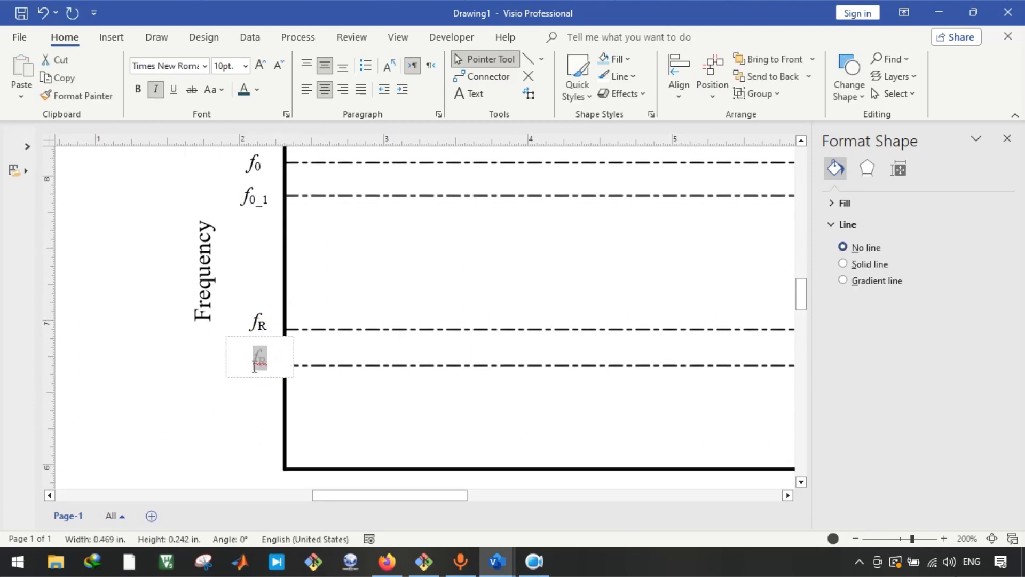
left_click(312, 358)
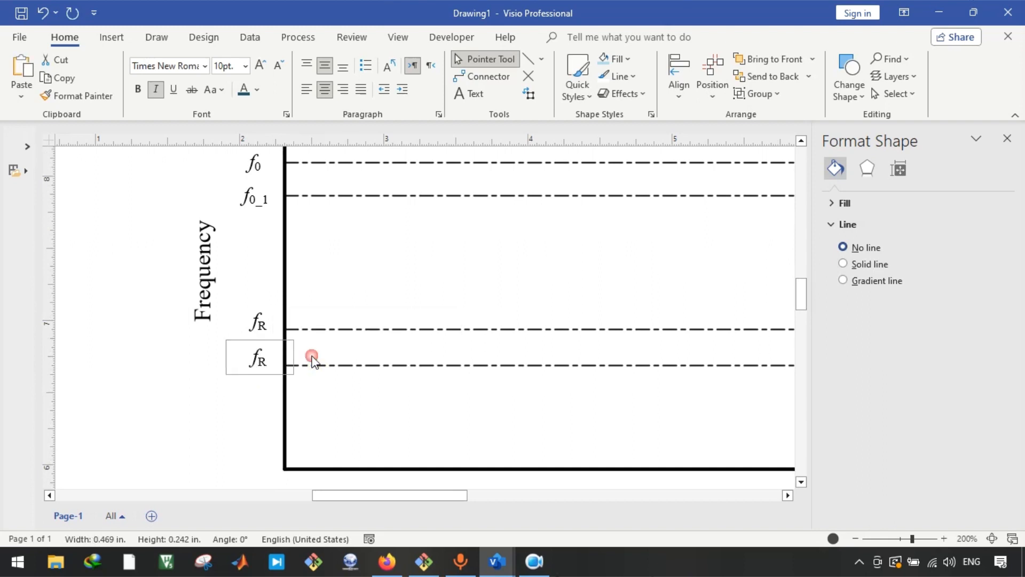
Step: Change the subscript of the lowest frequency label, beside the bottom dash-dot line, from R to N
double_click(254, 349)
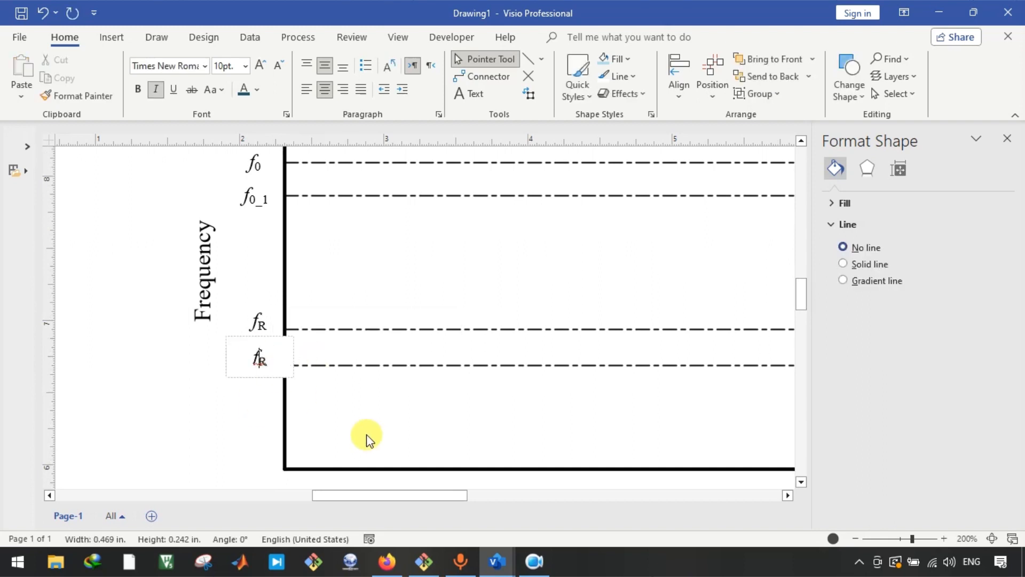
key("shift+Left")
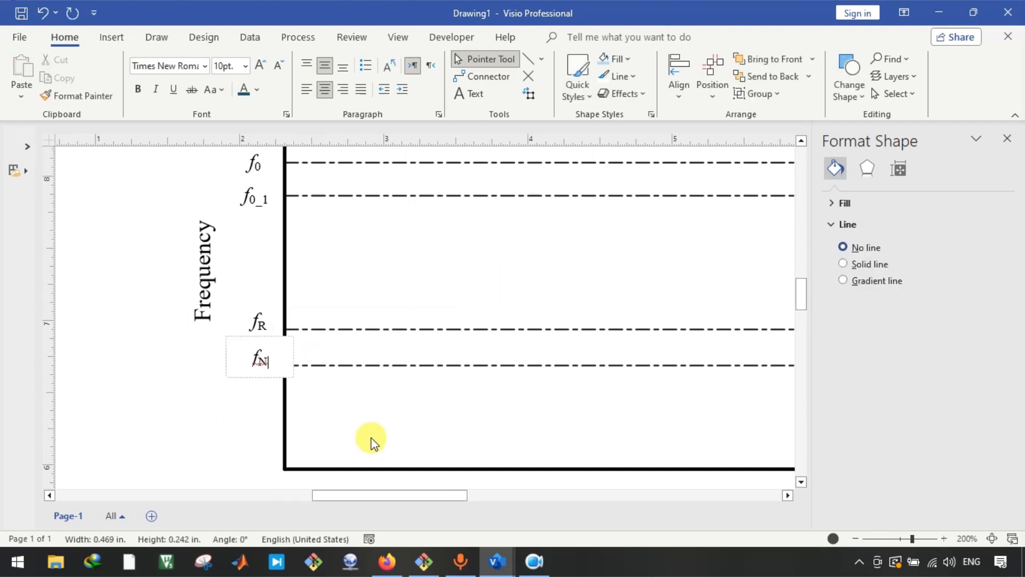
left_click(160, 441)
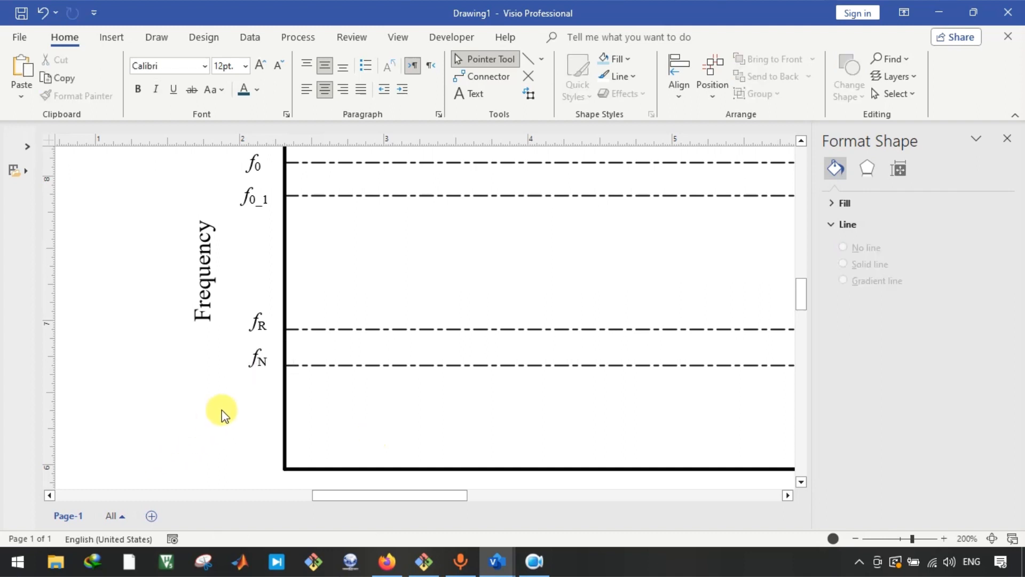
Step: Move the lowest dash-dot line further down and lower the fN label to sit level with it
scroll(223, 409, "right", 2)
scroll(262, 408, "down", 1)
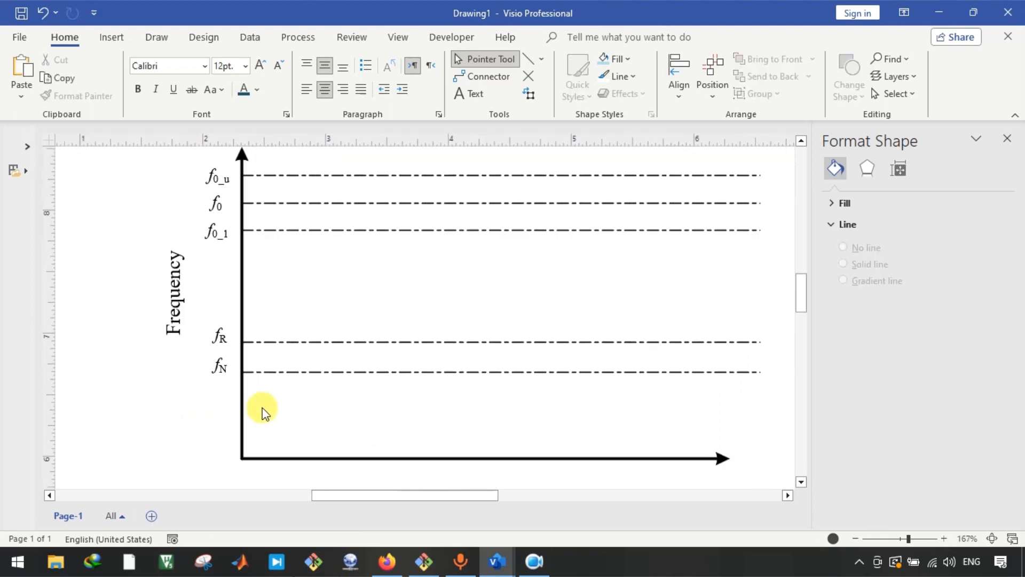
left_click(284, 370)
left_click_drag(293, 380, 292, 391)
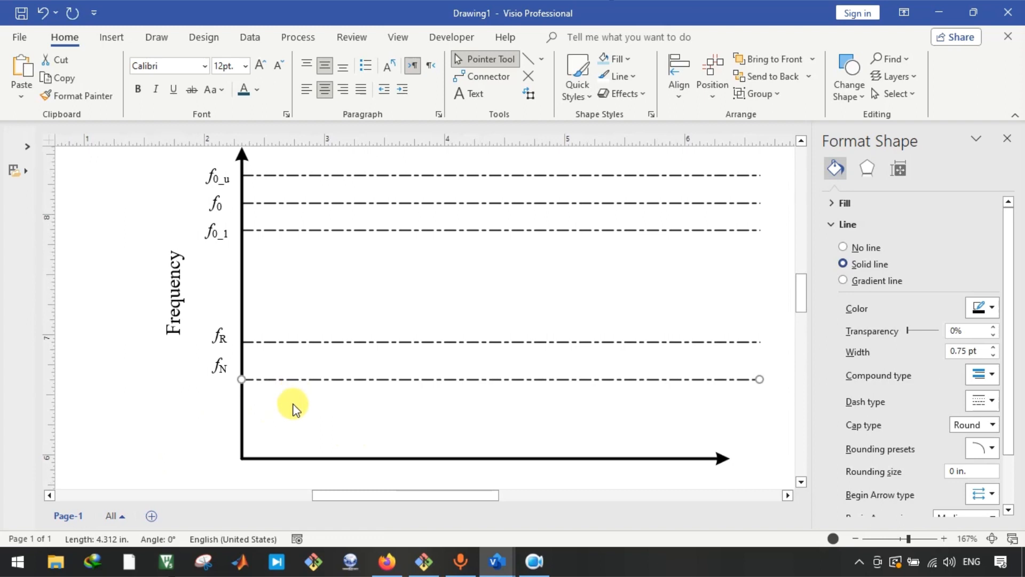
left_click(224, 367)
left_click_drag(225, 368, 227, 399)
key("Down")
key("Down")
key("Down")
key("Down")
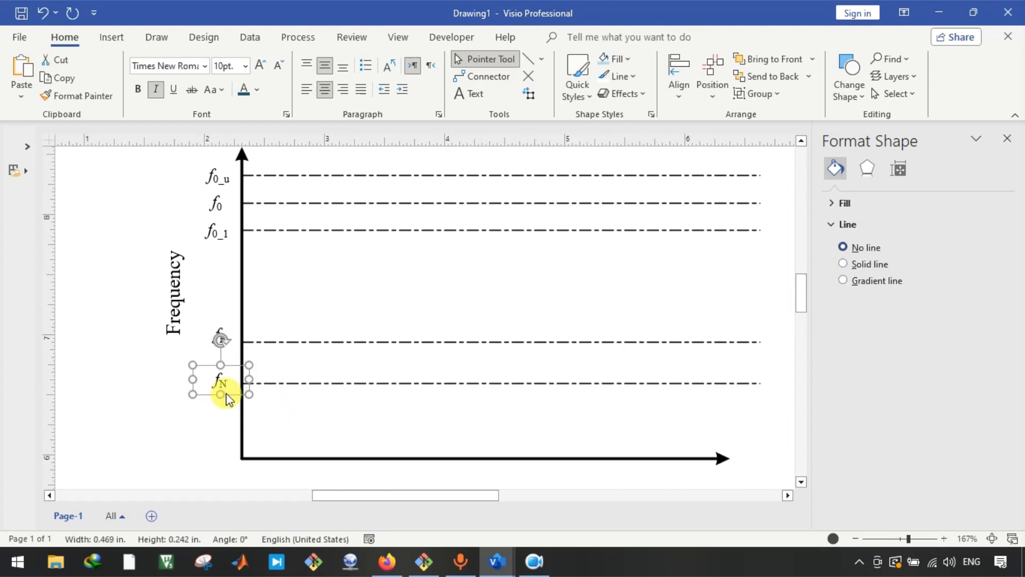
left_click(203, 423)
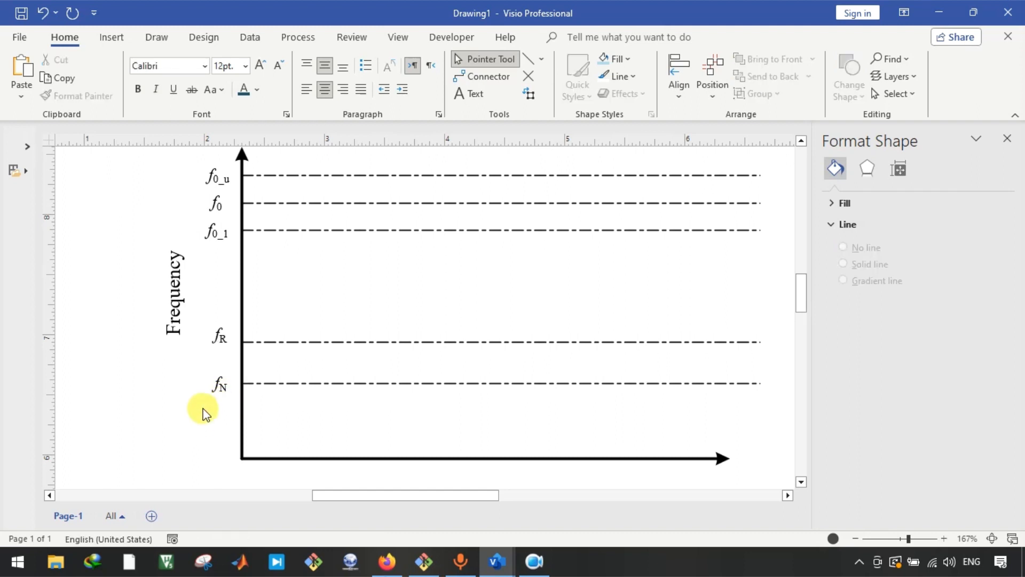
Step: Nudge the Frequency title closer to the vertical axis labels and lower the fR label level with its dash-dot line
scroll(205, 413, "down", 2, "ctrl")
left_click(124, 321)
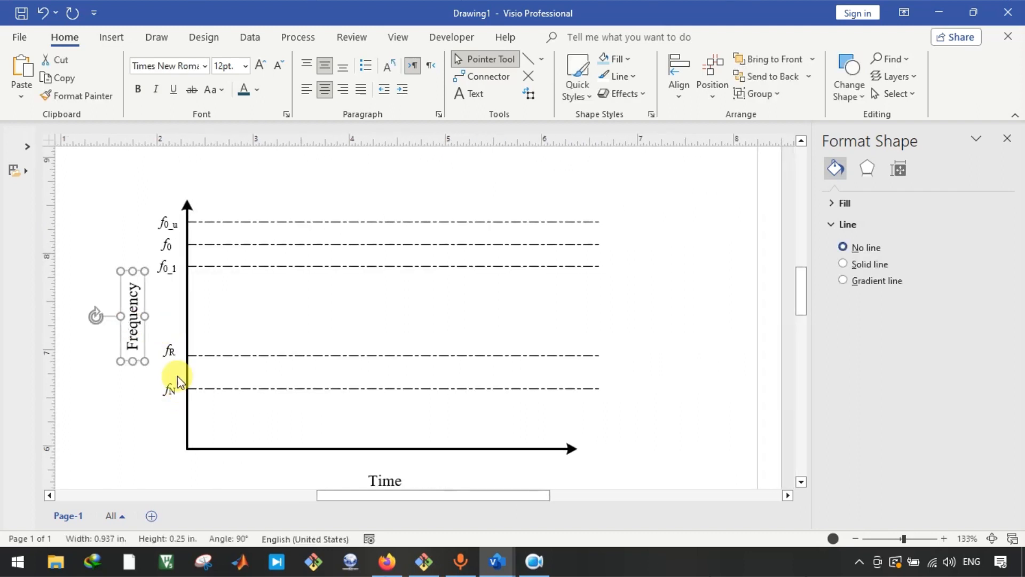
key("Right")
key("Right")
key("Right")
key("Right")
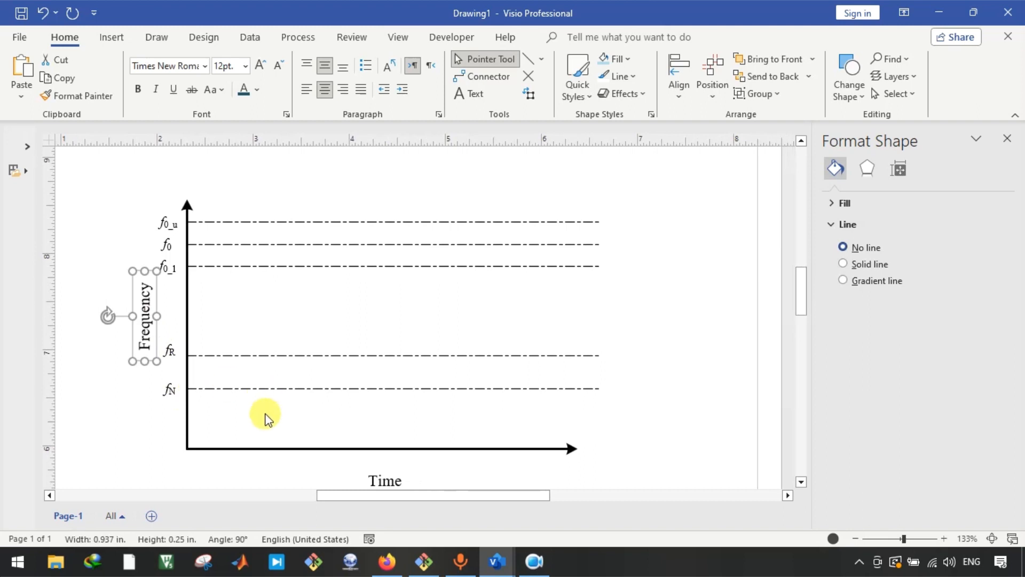
scroll(242, 412, "down", 1)
left_click(203, 418)
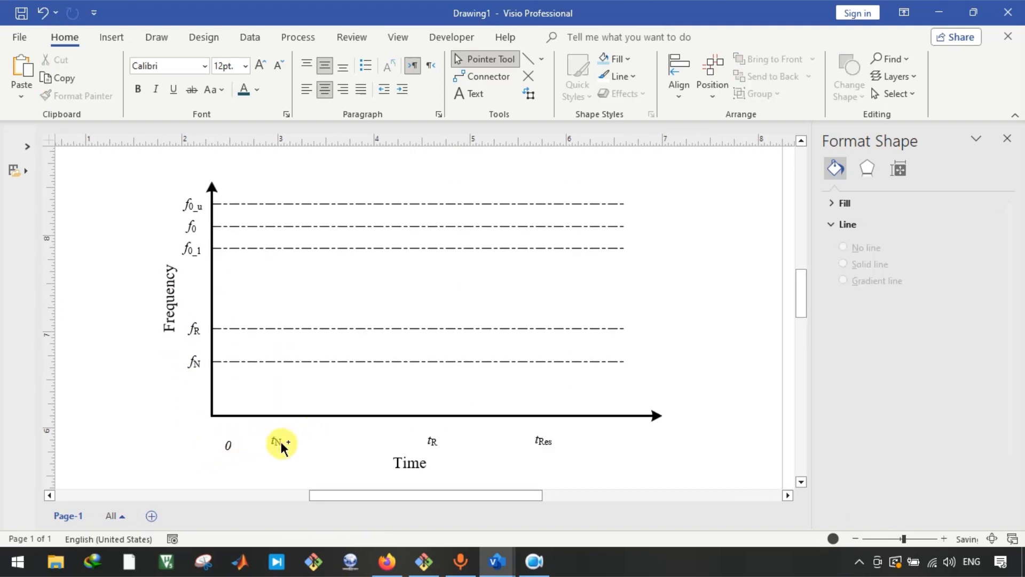
Step: Align the 0, tN, tR and tRes labels in one row with Align Middle and move them up just below the horizontal axis
scroll(281, 441, "up", 1)
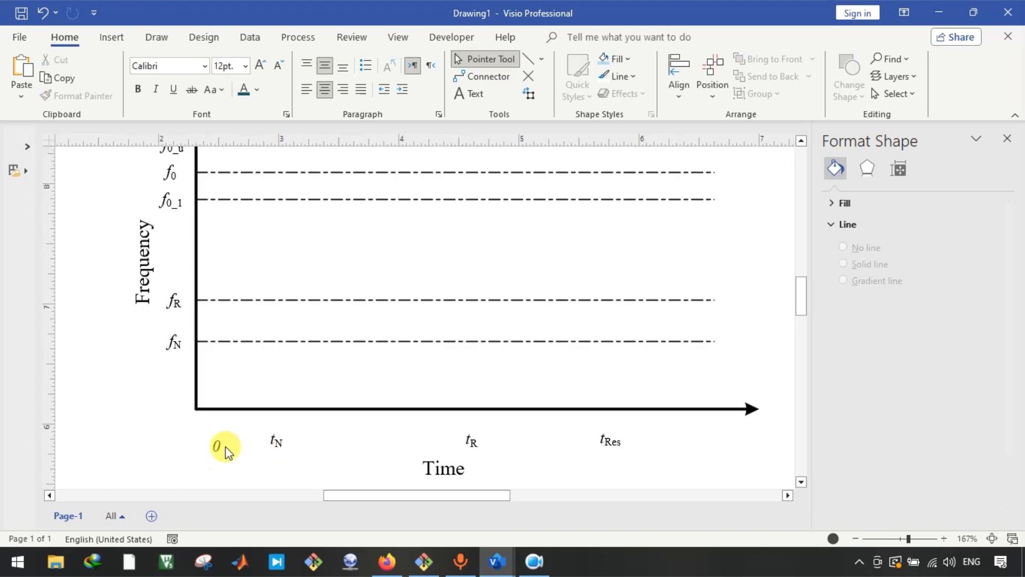
left_click(225, 447)
scroll(224, 448, "right", 1)
left_click(231, 447, "shift")
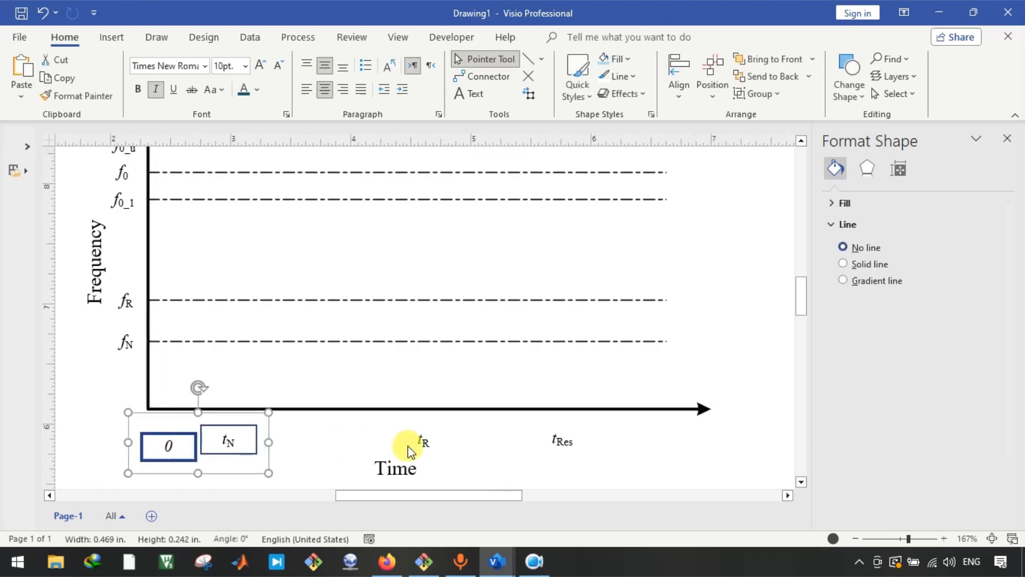
left_click(428, 442, "shift")
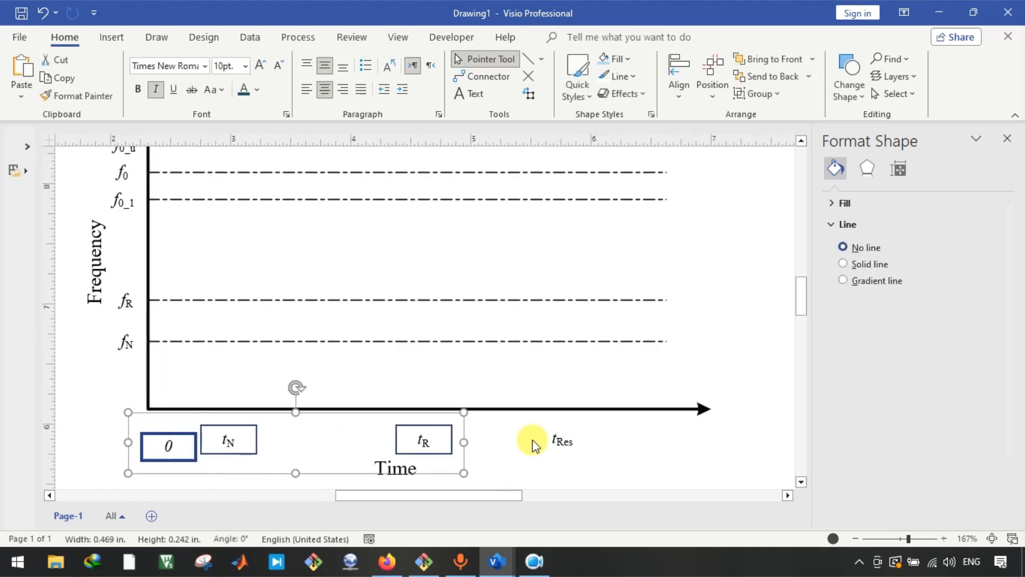
left_click(566, 444, "shift")
left_click(671, 77)
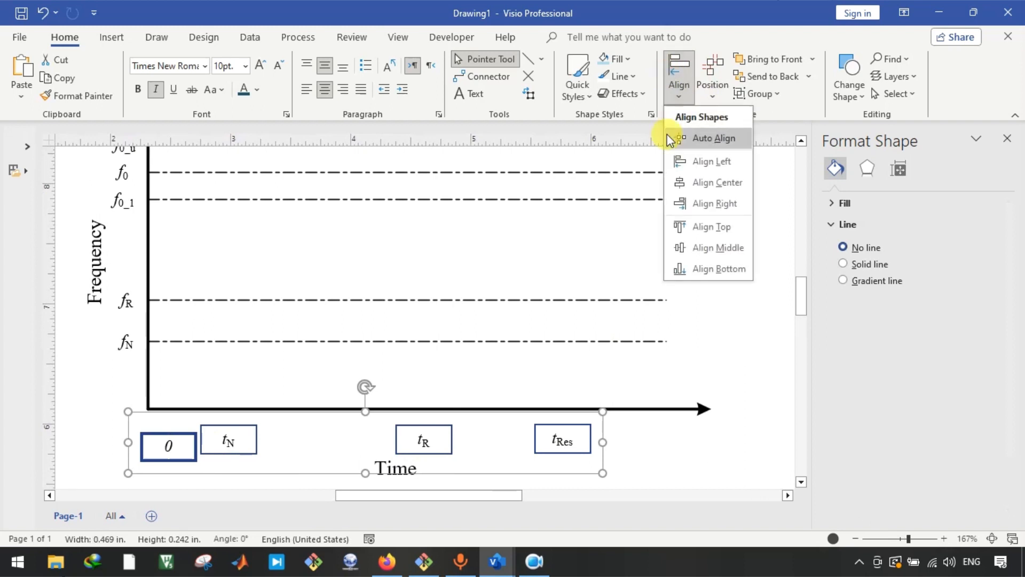
left_click(683, 226)
left_click(679, 75)
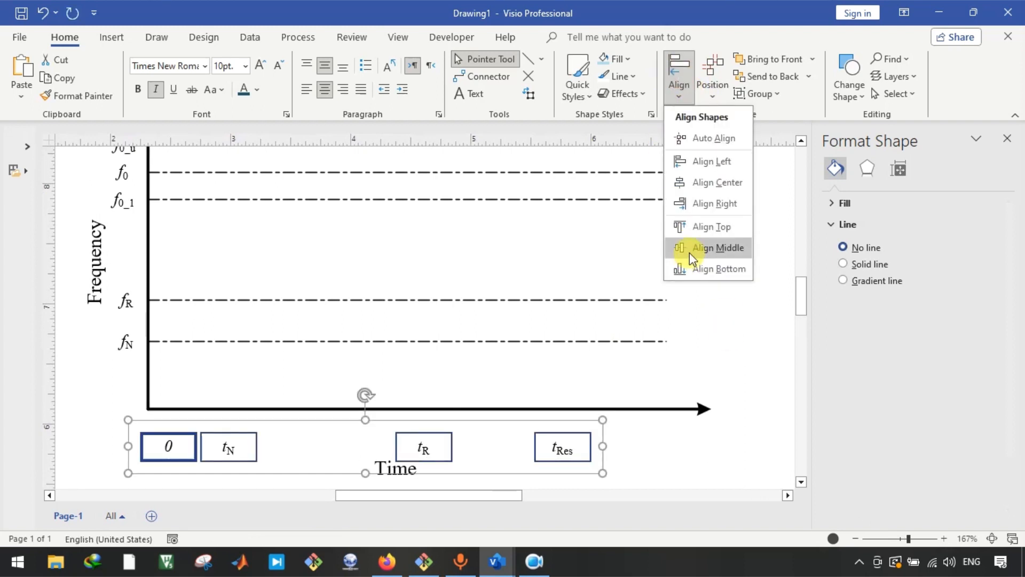
left_click(705, 241)
left_click_drag(170, 444, 193, 418)
left_click(205, 457)
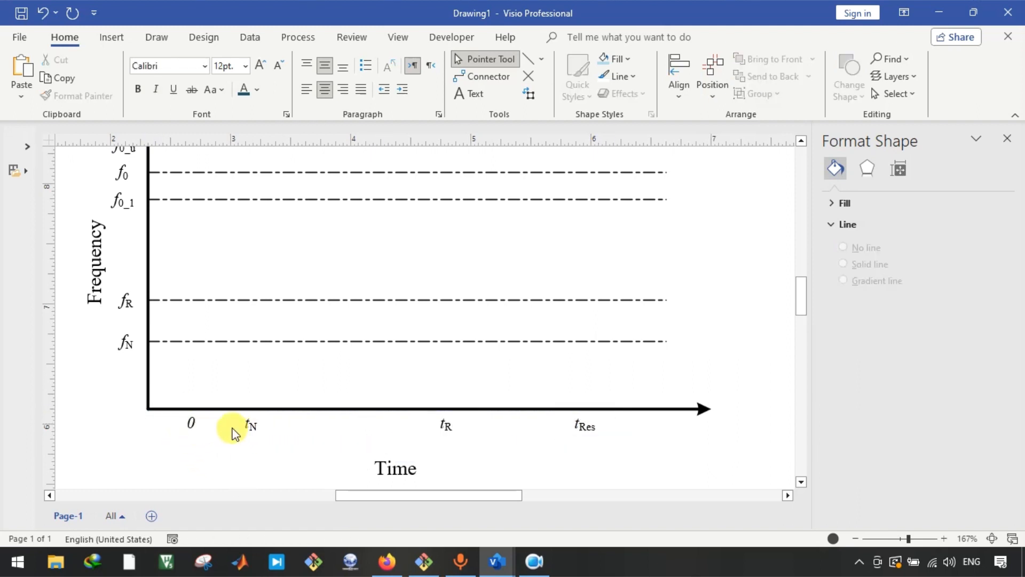
Step: Nudge the tN and tR labels slightly left along the horizontal axis
left_click(257, 426)
key("Left")
key("Left")
key("Left")
key("Left")
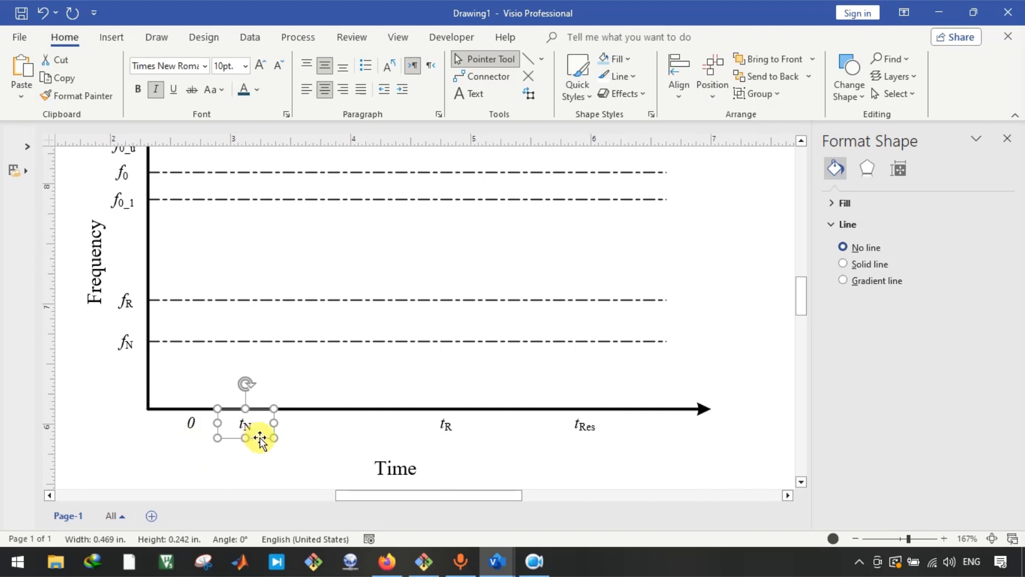
left_click(442, 429)
key("Left")
key("Left")
key("Left")
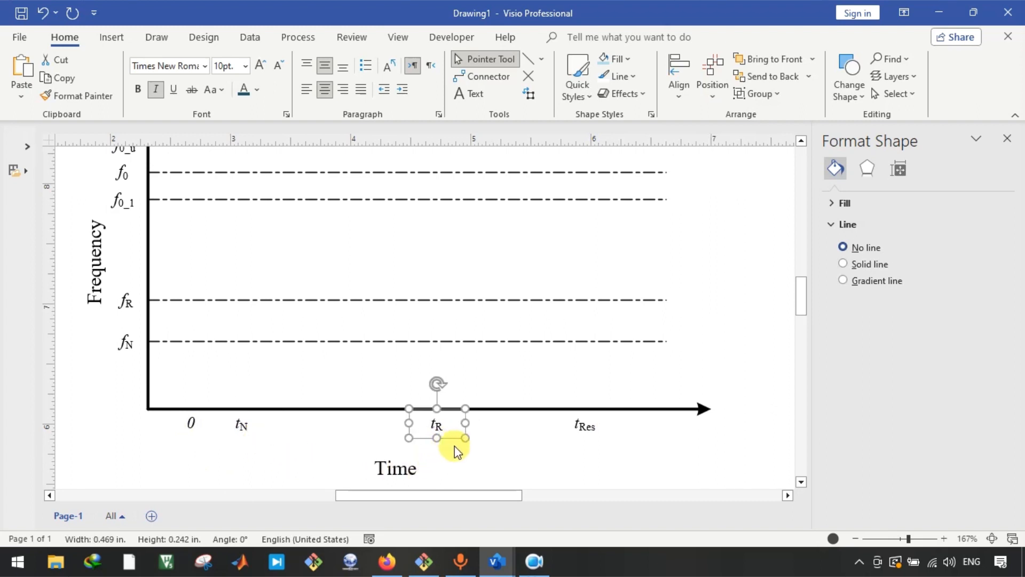
Step: Move the Time title right and up so it sits close beneath the time labels
scroll(401, 480, "down", 1)
left_click(396, 428)
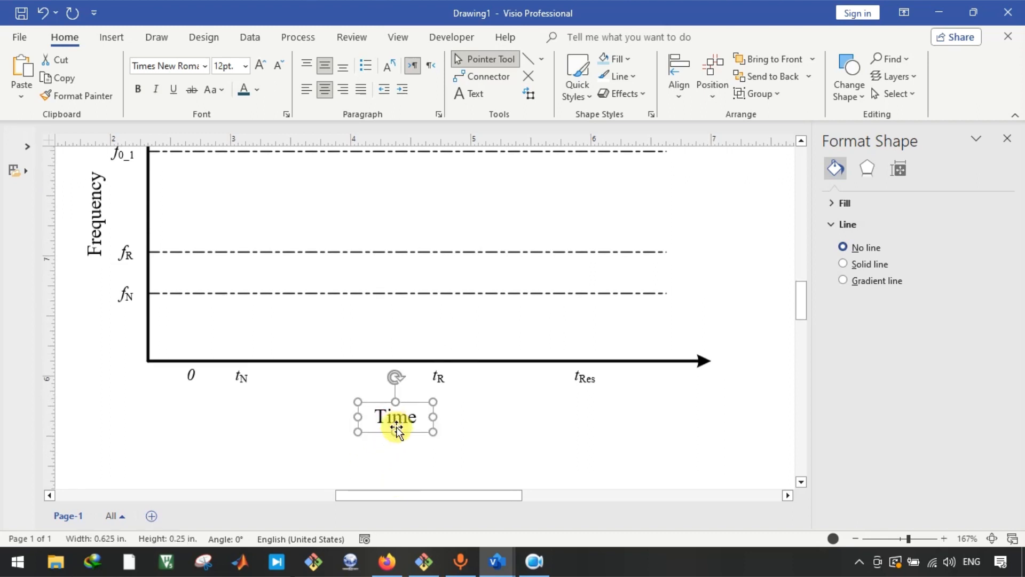
key("Right")
key("Right")
key("Right")
key("Right")
key("Right")
key("Right")
key("Right")
key("Right")
key("Right")
key("Up")
key("Up")
key("Up")
key("Up")
key("Up")
key("Up")
key("Up")
key("Up")
key("Up")
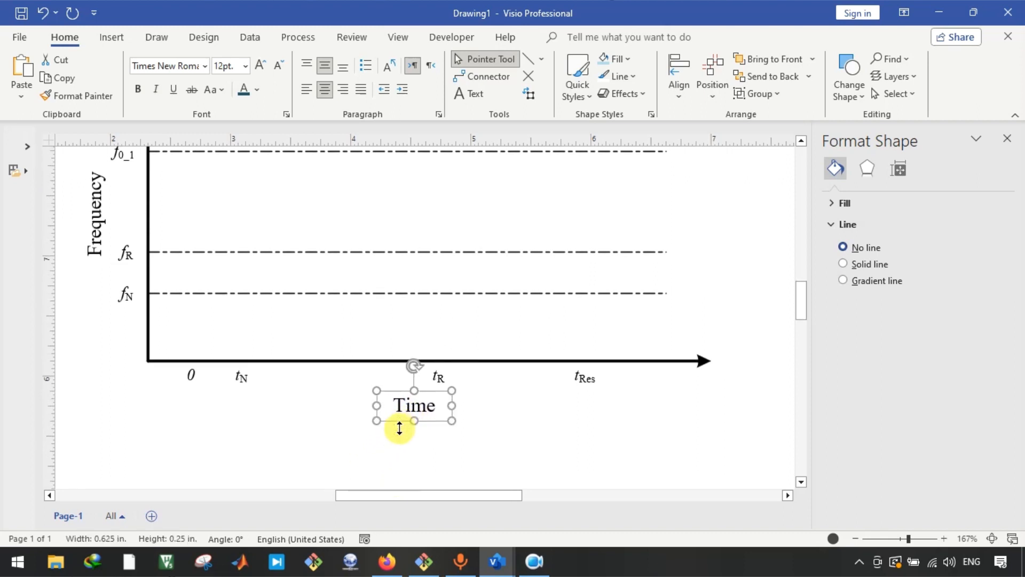
left_click(399, 428)
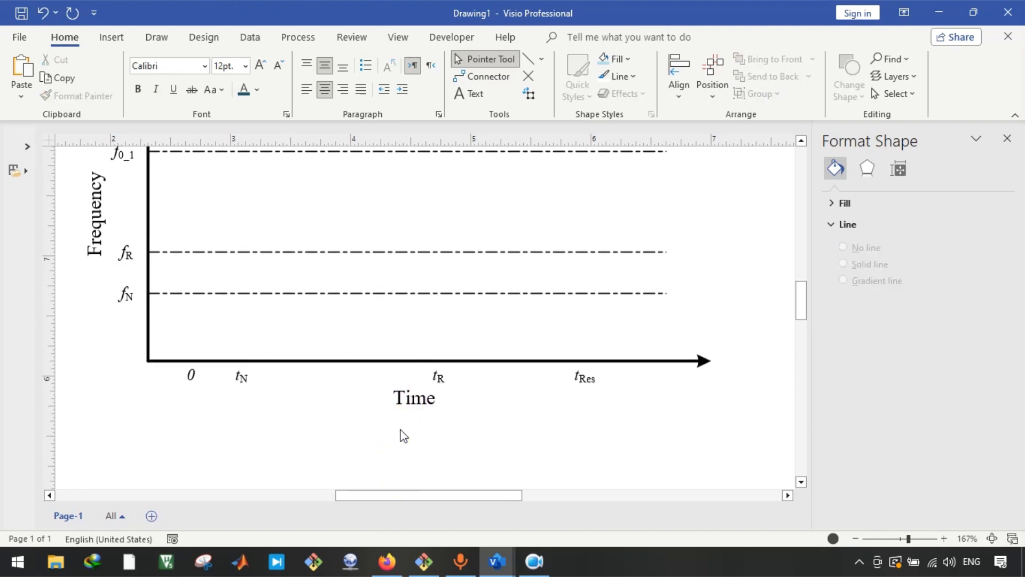
Step: Enlarge all time and frequency symbol labels on both axes to 12 pt
left_click(582, 375)
left_click(437, 376, "shift")
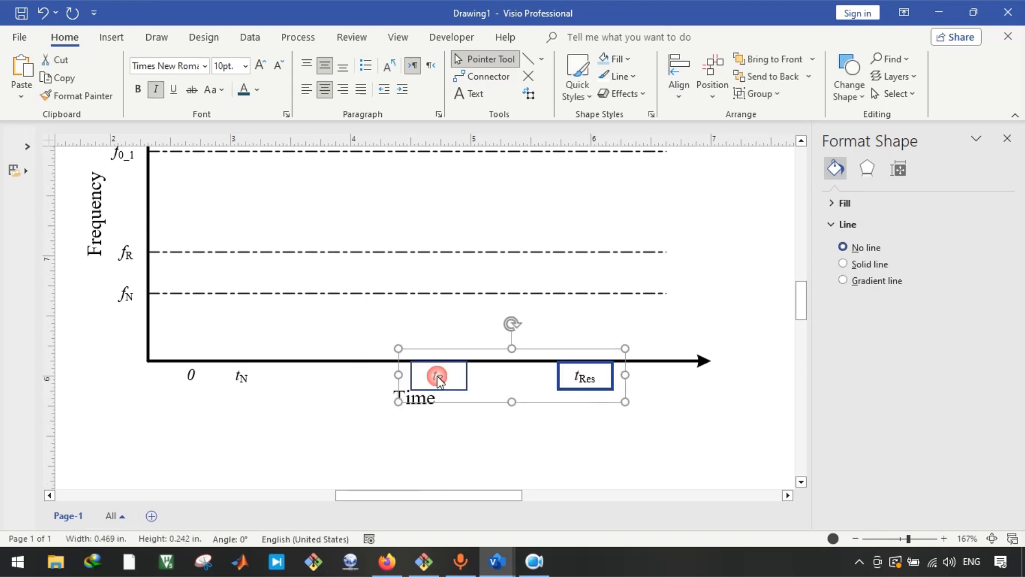
left_click(243, 375, "shift")
left_click(186, 375, "shift")
left_click(128, 295, "shift")
left_click(122, 247, "shift")
scroll(121, 246, "up", 3)
left_click(128, 254, "shift")
left_click(122, 220, "shift")
left_click(132, 197, "shift")
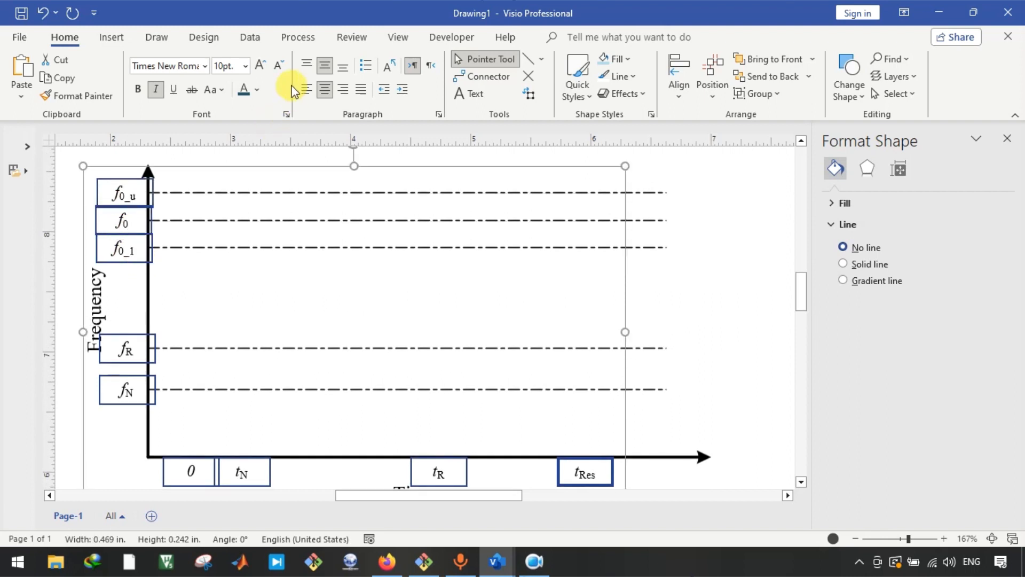
left_click(261, 65)
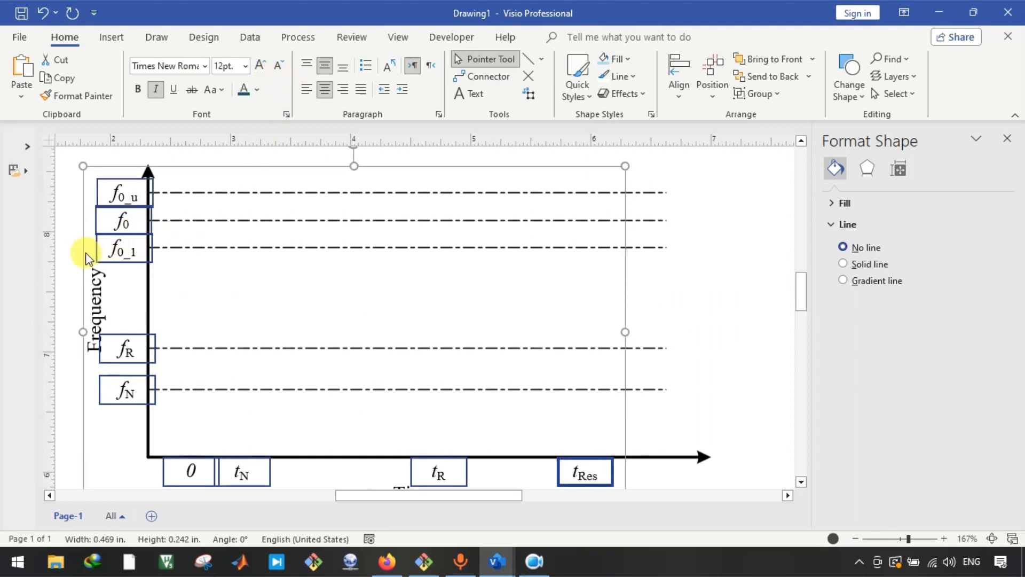
left_click(80, 280)
scroll(83, 286, "down", 2)
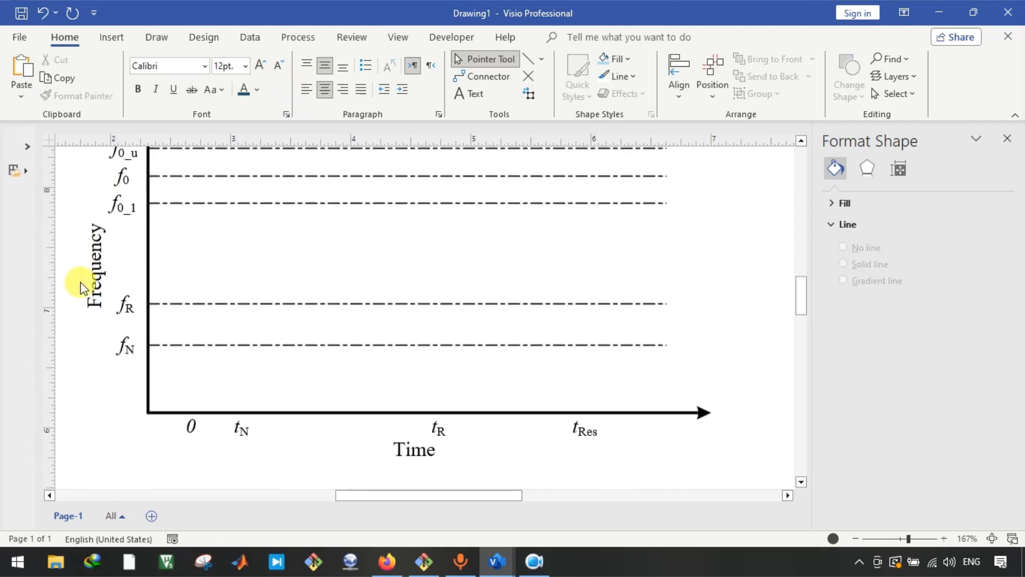
scroll(81, 284, "up", 2)
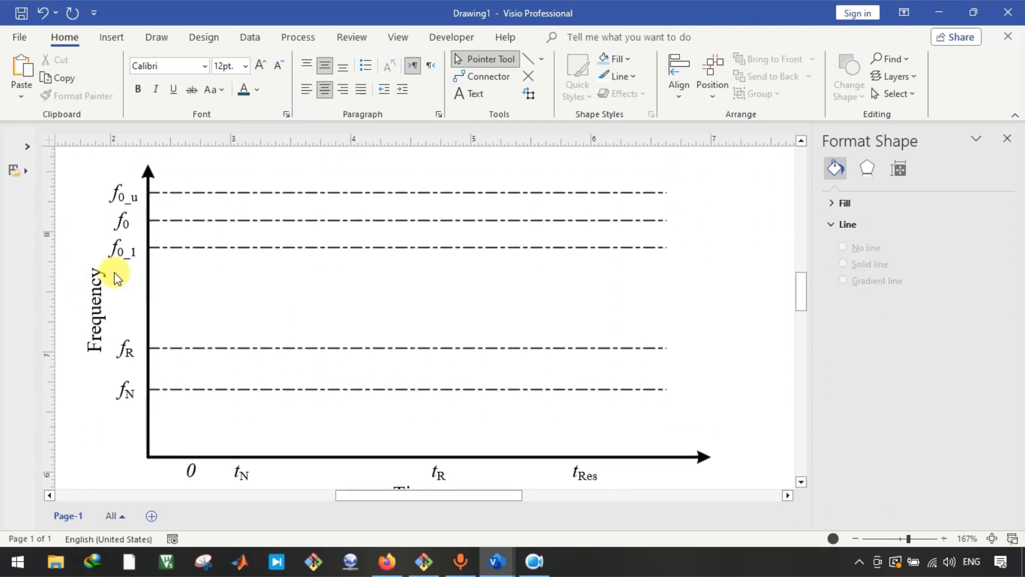
scroll(114, 272, "down", 1)
scroll(114, 272, "up", 1)
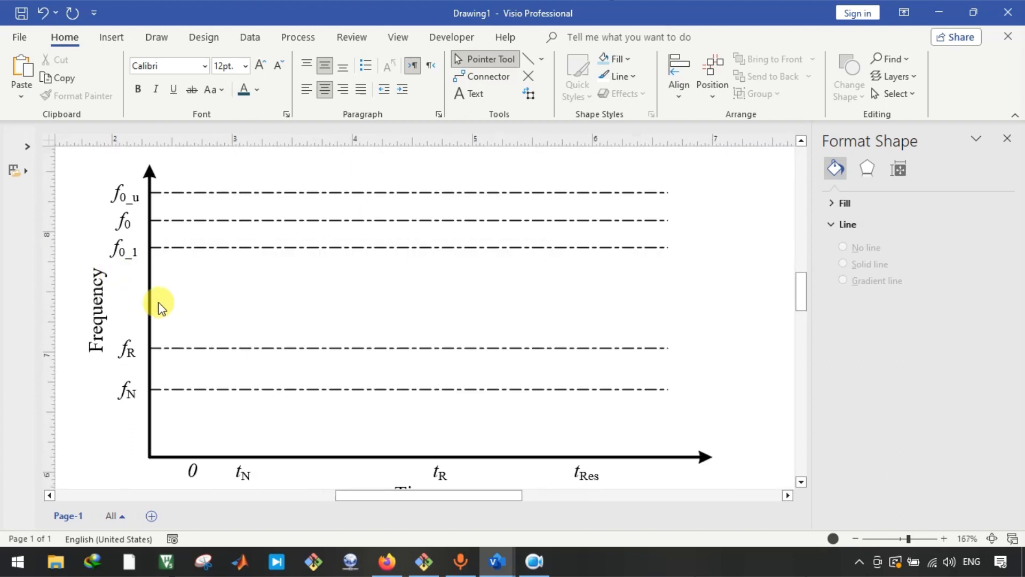
Step: Draw a solid horizontal line about 0.31 in. long from the vertical axis along the f0 level and set its width to 1.75 pt
scroll(224, 301, "left", 2)
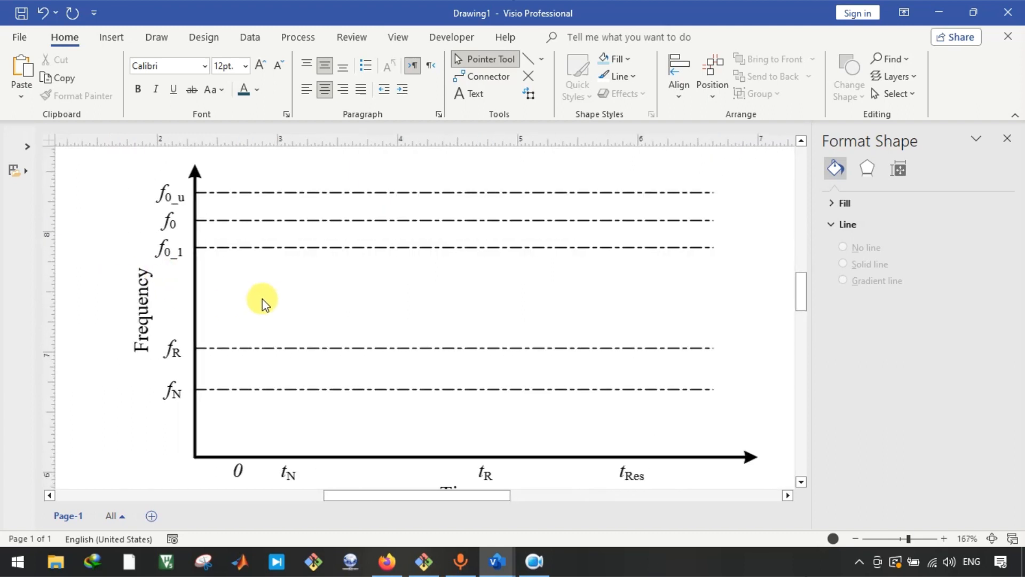
left_click(527, 58)
left_click_drag(212, 277, 233, 259)
key("ctrl+1")
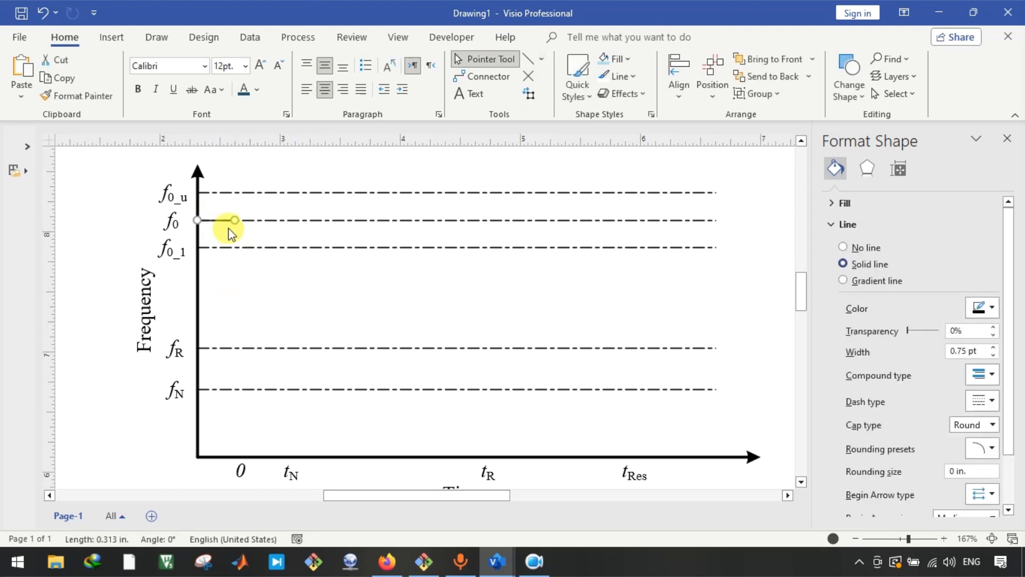
scroll(229, 230, "up", 1)
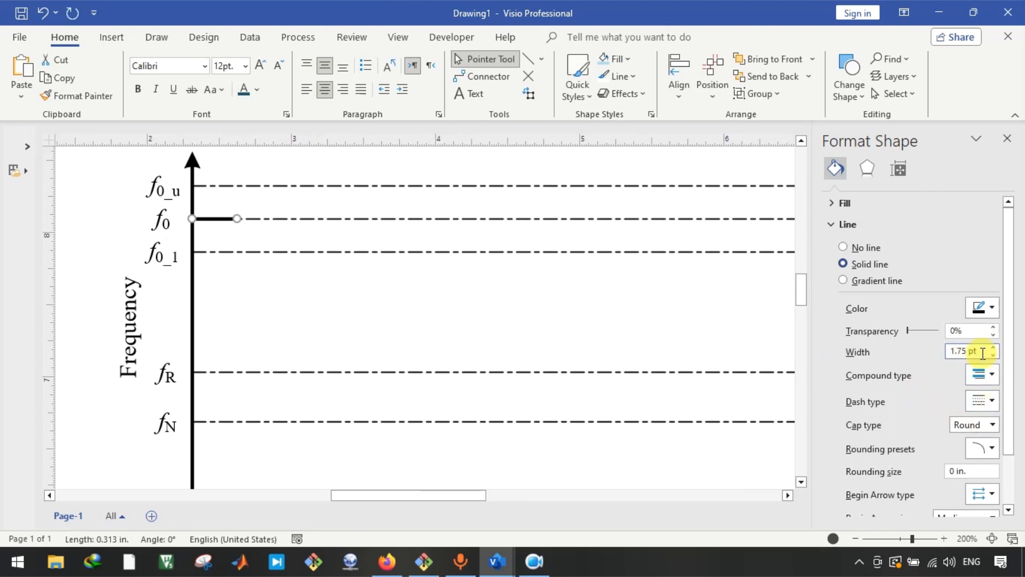
left_click(437, 322)
scroll(287, 295, "down", 1)
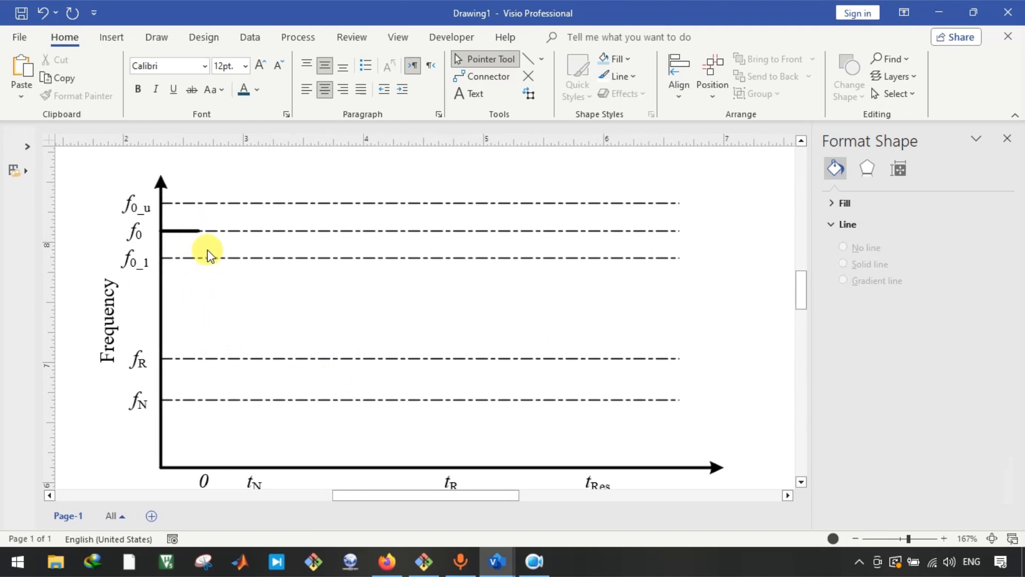
Step: Open the Graph and Math Shapes stencil and place a Multi-Line shape in the plot area between the f0_1 and fN levels
left_click(27, 148)
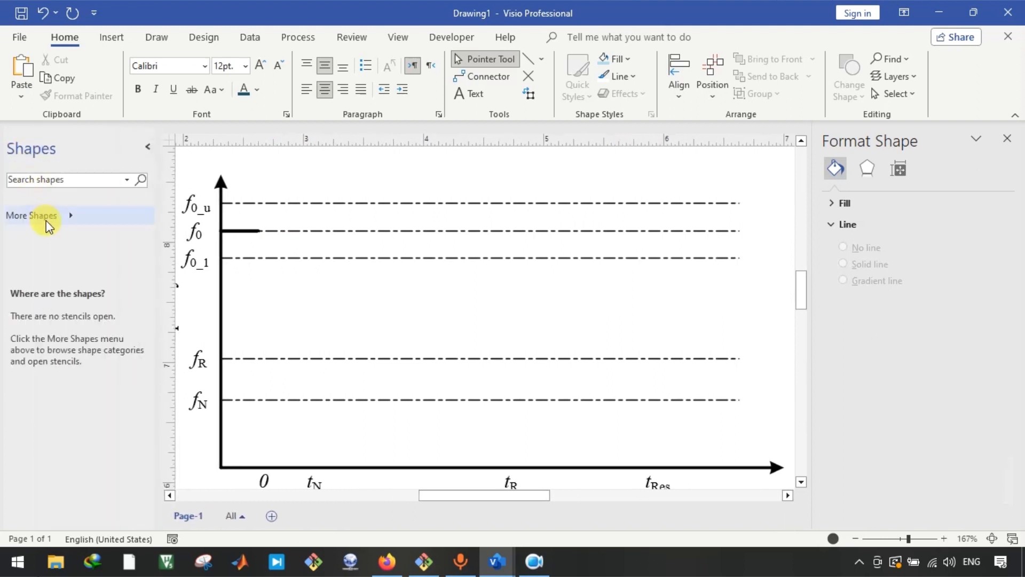
left_click(47, 222)
mouse_move(261, 305)
left_click(402, 415)
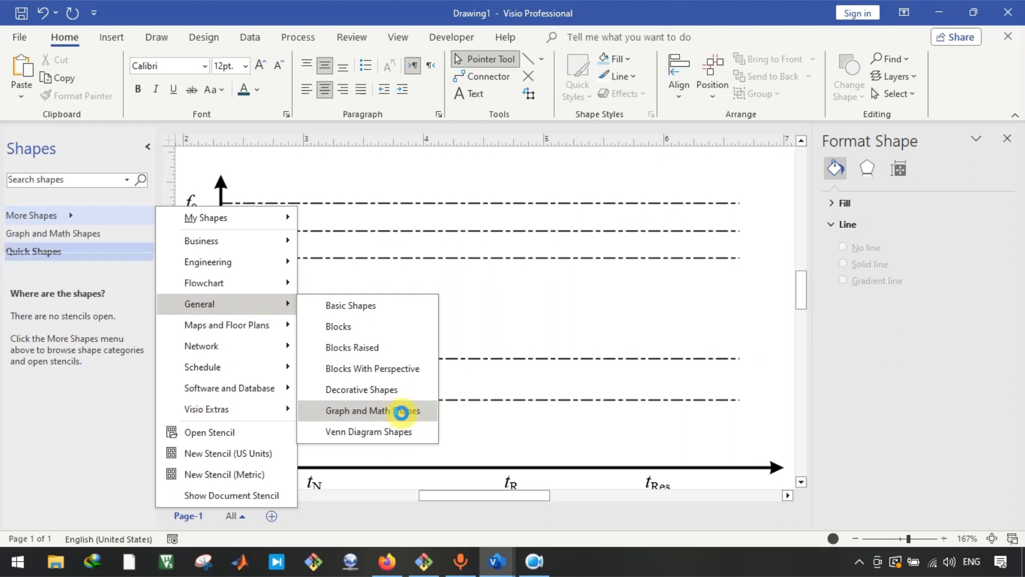
left_click(79, 321)
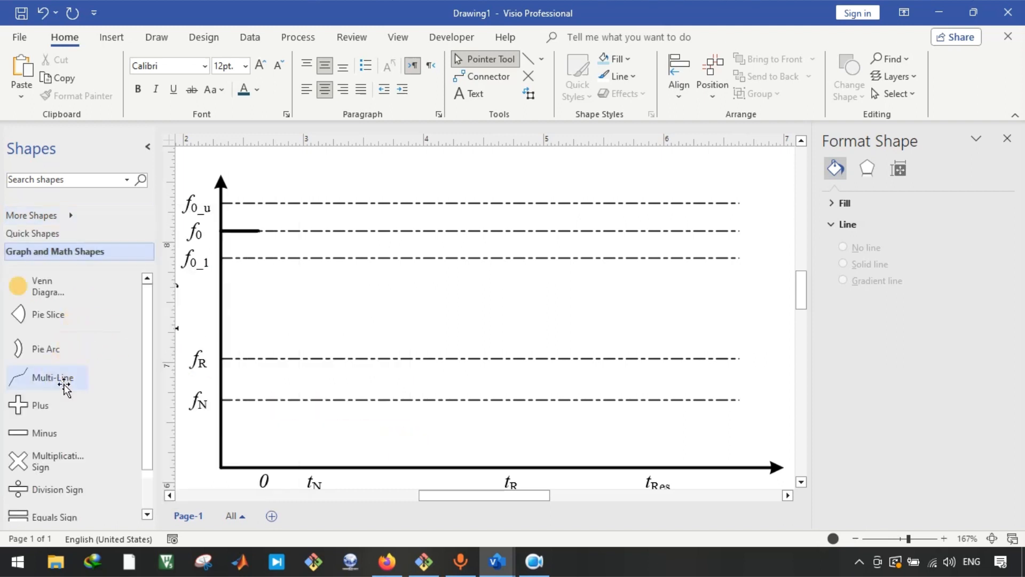
left_click_drag(43, 383, 394, 328)
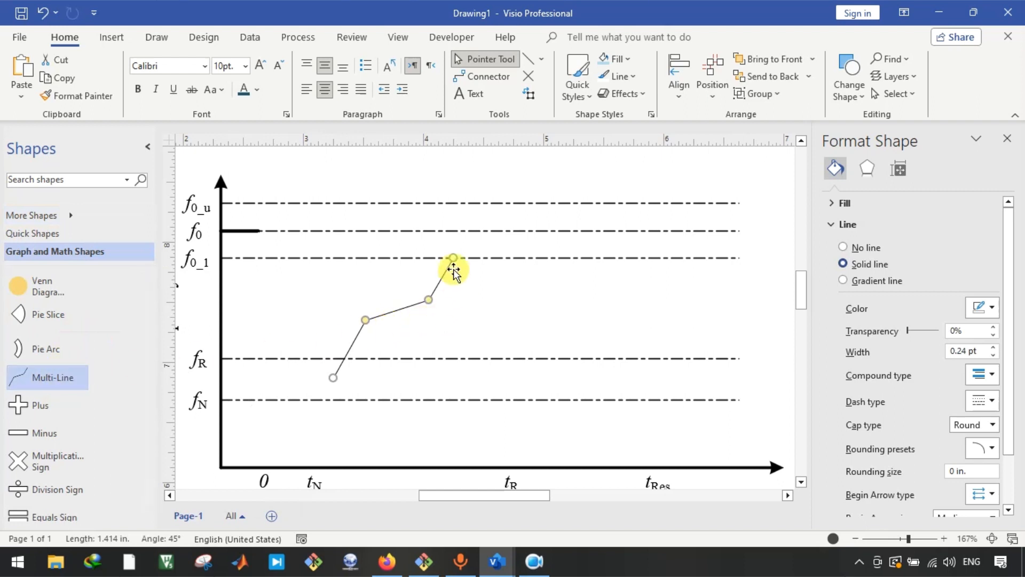
Step: Stretch the multi-line from the end of the solid f0 line to the fR level before tR and change it to a curve
left_click_drag(454, 258, 258, 233)
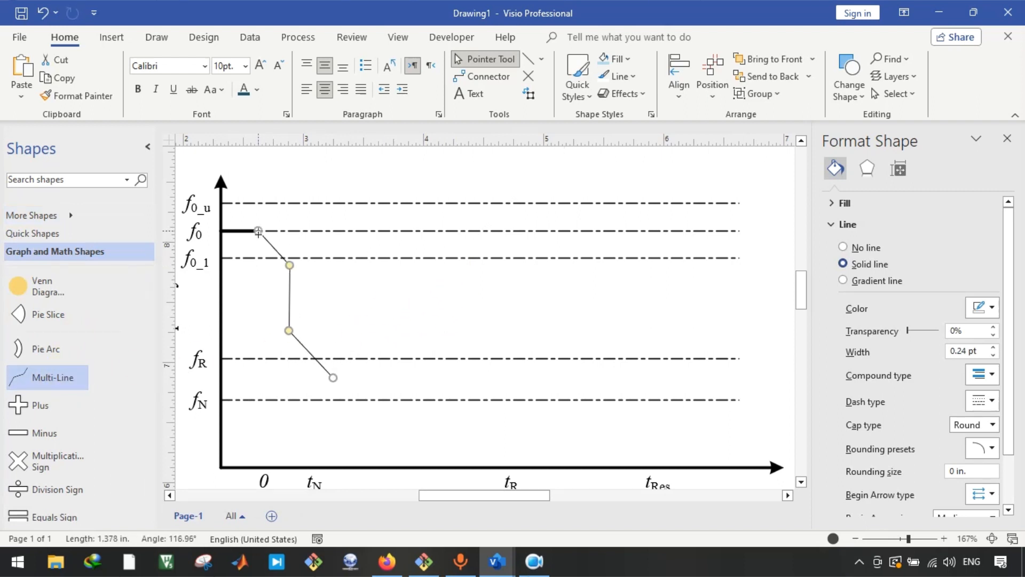
left_click_drag(333, 378, 491, 357)
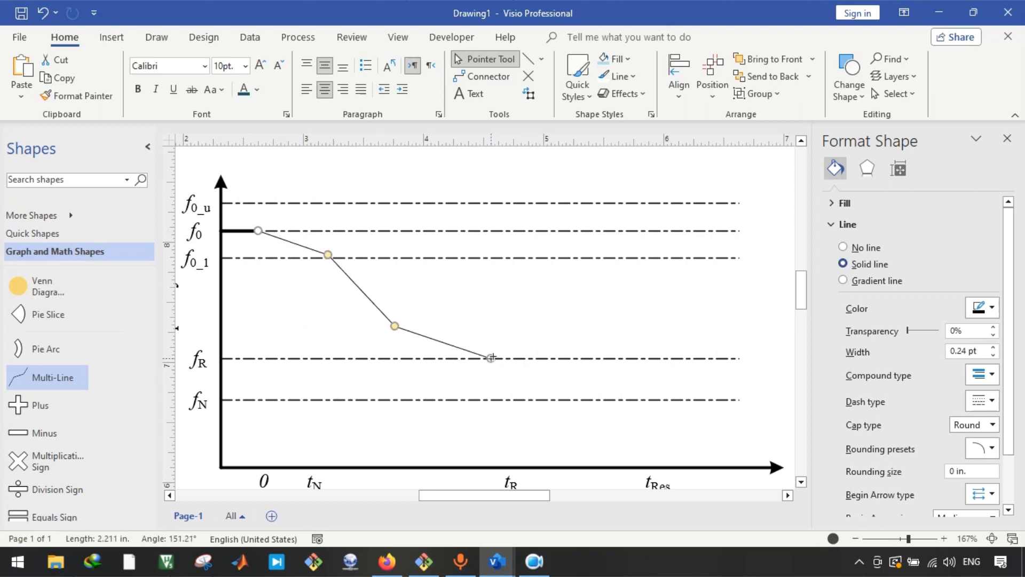
right_click(342, 274)
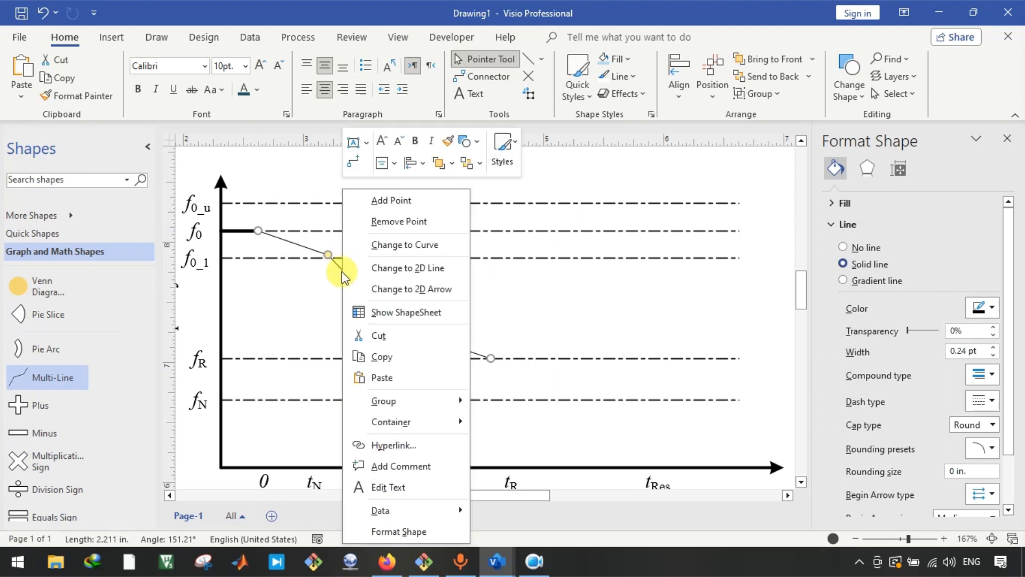
left_click(420, 244)
Step: Pull the curve's two control points down so it falls steeply from f0 and dips below fR, and add a point to it
left_click_drag(329, 253, 262, 300)
left_click_drag(394, 326, 296, 422)
left_click(387, 382)
right_click(386, 383)
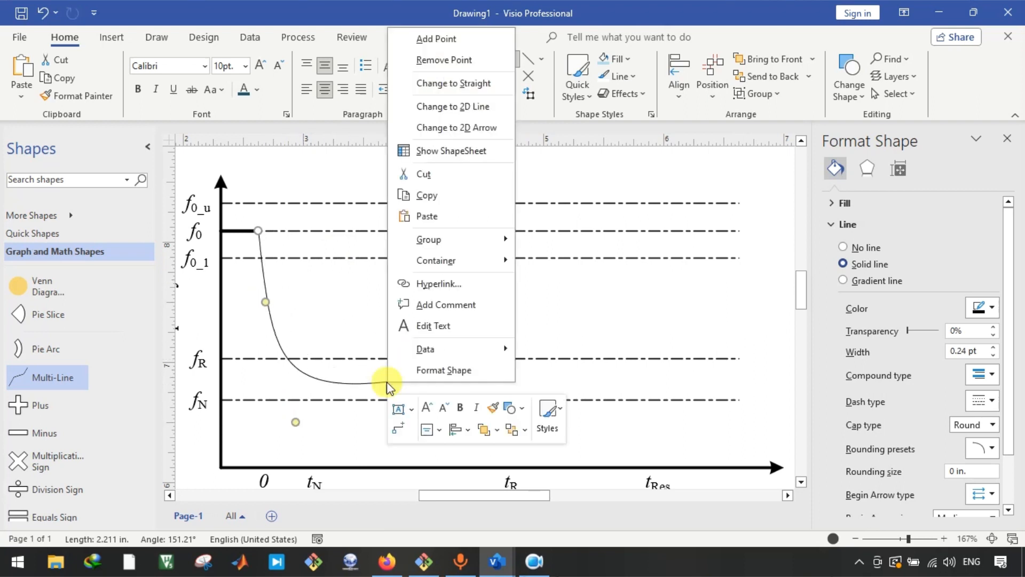
left_click(455, 39)
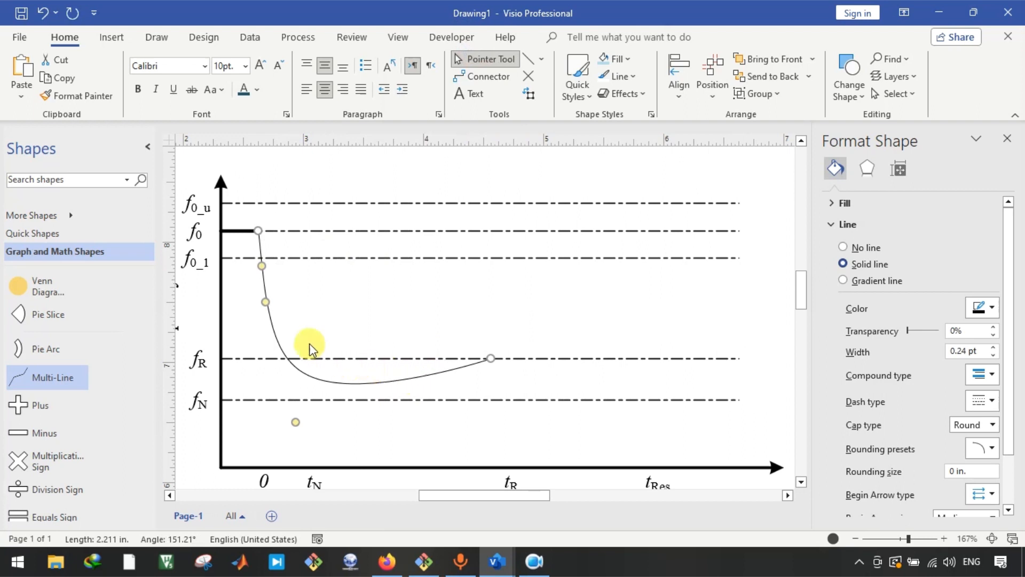
Step: Add another point and spread the control points so the curve falls steeply, dips between fR and fN, and flattens along fR
right_click(380, 384)
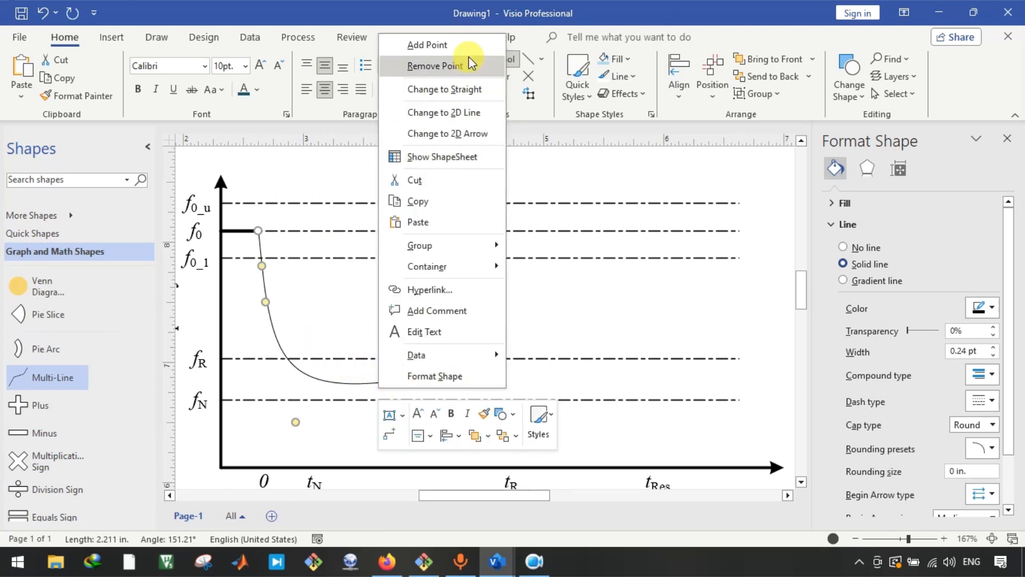
left_click(339, 290)
left_click(420, 376)
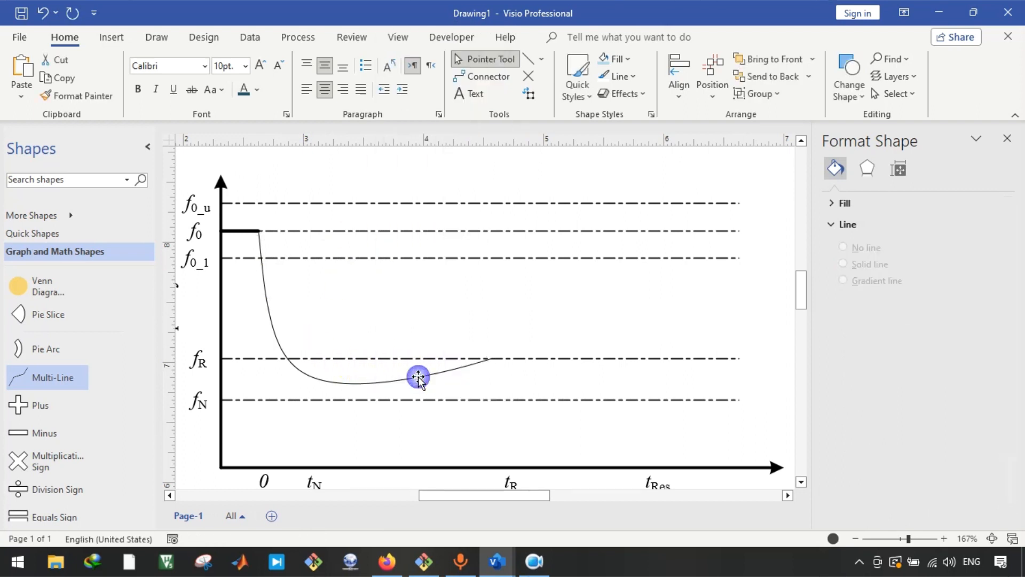
right_click(405, 380)
left_click(464, 37)
left_click(297, 412)
left_click(271, 324)
left_click_drag(283, 425, 454, 358)
left_click_drag(266, 302, 281, 400)
left_click_drag(269, 313, 260, 304)
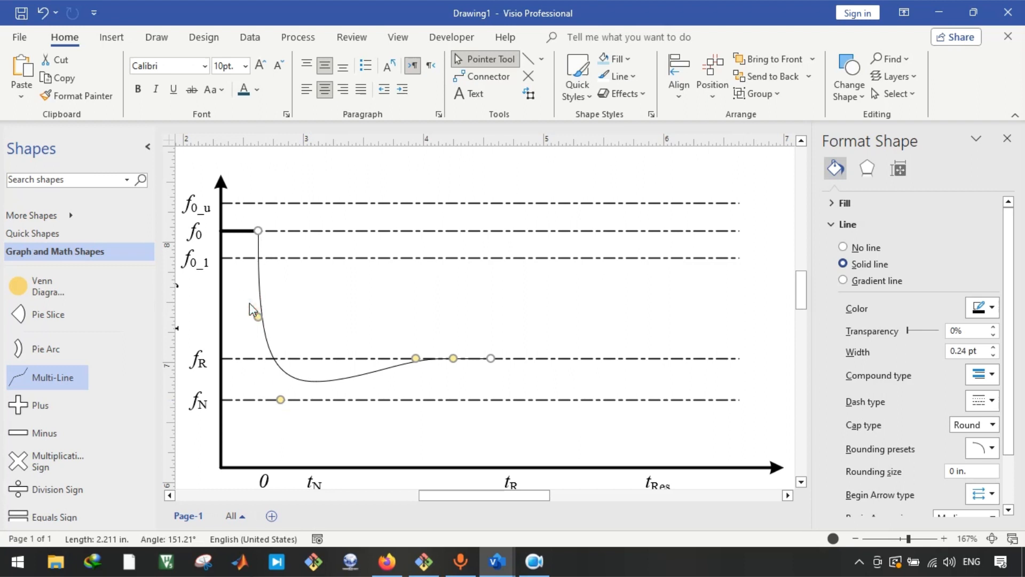
Step: Shape the curve to dip just below fN and swing above and below fR, and add a further point to it
left_click_drag(281, 400, 288, 443)
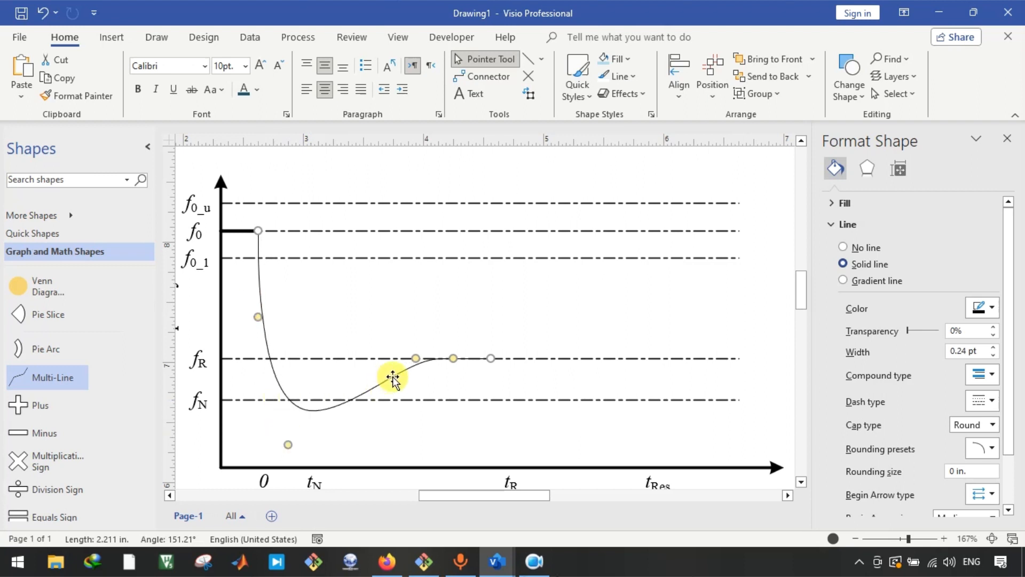
left_click_drag(416, 358, 340, 331)
left_click_drag(446, 363, 423, 384)
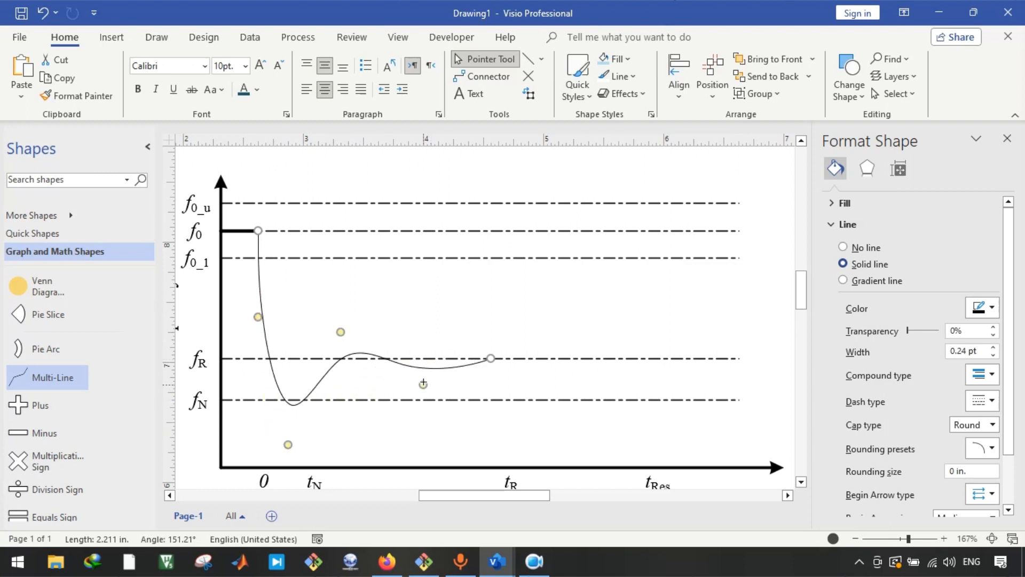
right_click(452, 368)
left_click(539, 22)
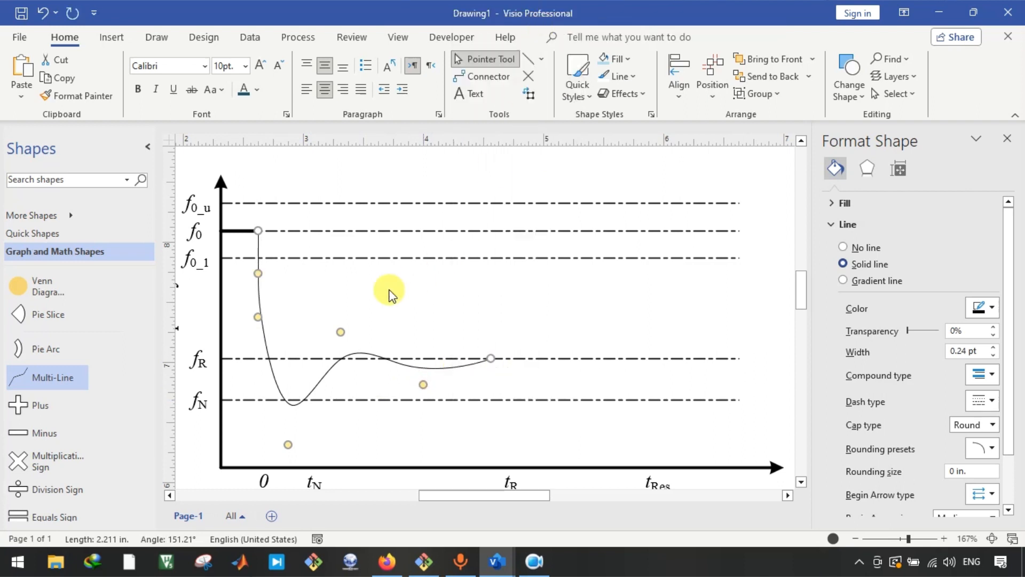
Step: Redistribute the control points along the curve so it dips to about fN, rises slightly above fR, and settles on fR
left_click_drag(419, 385, 452, 357)
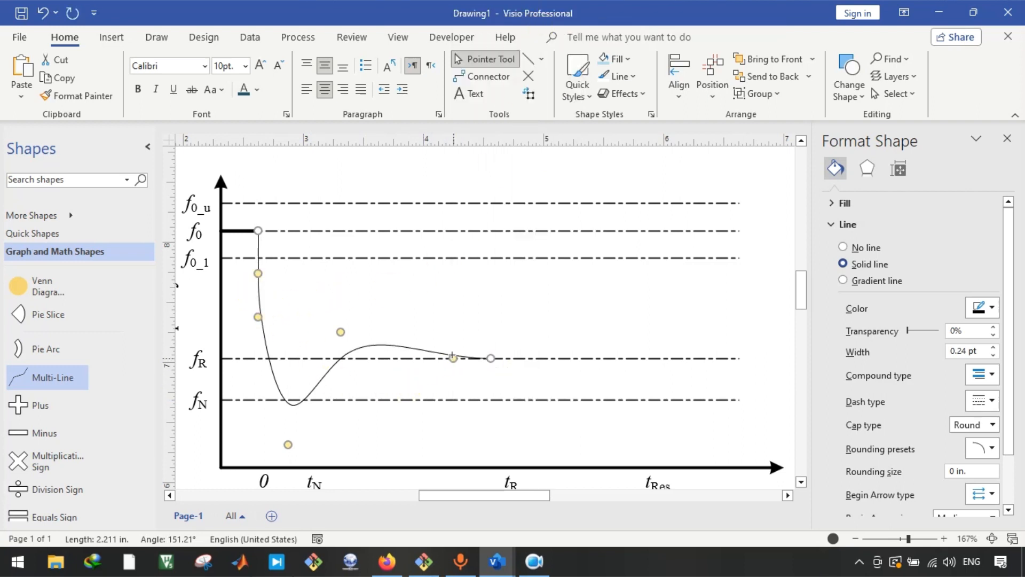
left_click_drag(340, 332, 416, 358)
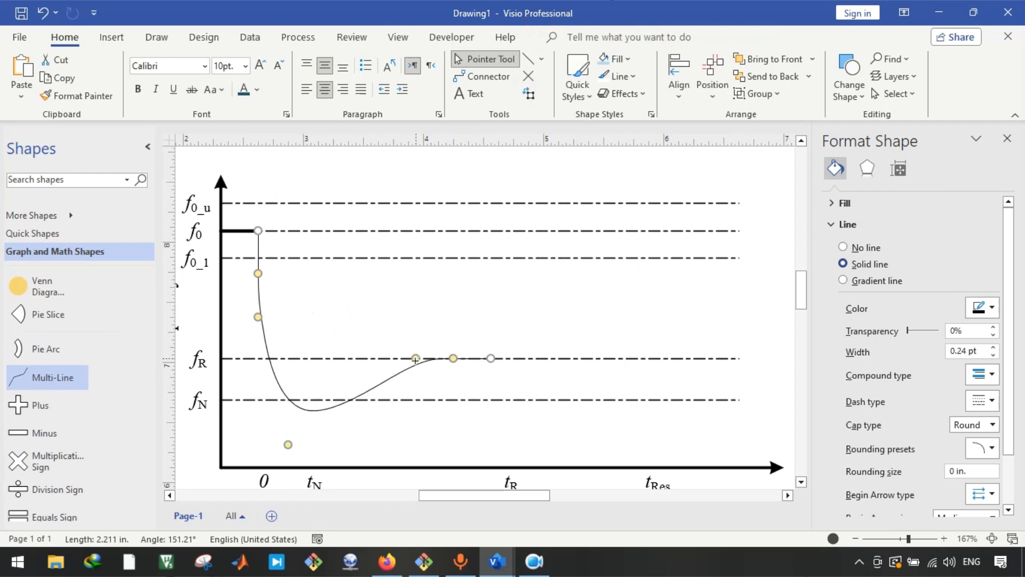
left_click_drag(287, 444, 371, 357)
left_click_drag(258, 316, 288, 423)
mouse_move(273, 326)
left_mouse_down()
mouse_move(258, 312)
mouse_move(257, 323)
left_mouse_up()
mouse_move(288, 422)
left_mouse_down()
mouse_move(273, 423)
mouse_move(280, 429)
left_mouse_up()
left_click_drag(370, 360, 319, 334)
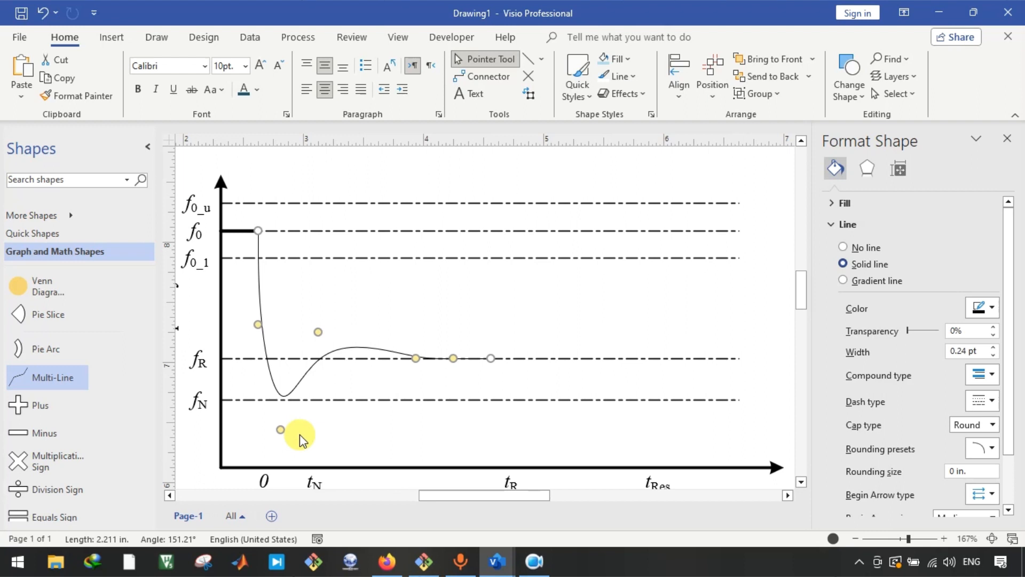
left_click_drag(312, 331, 308, 343)
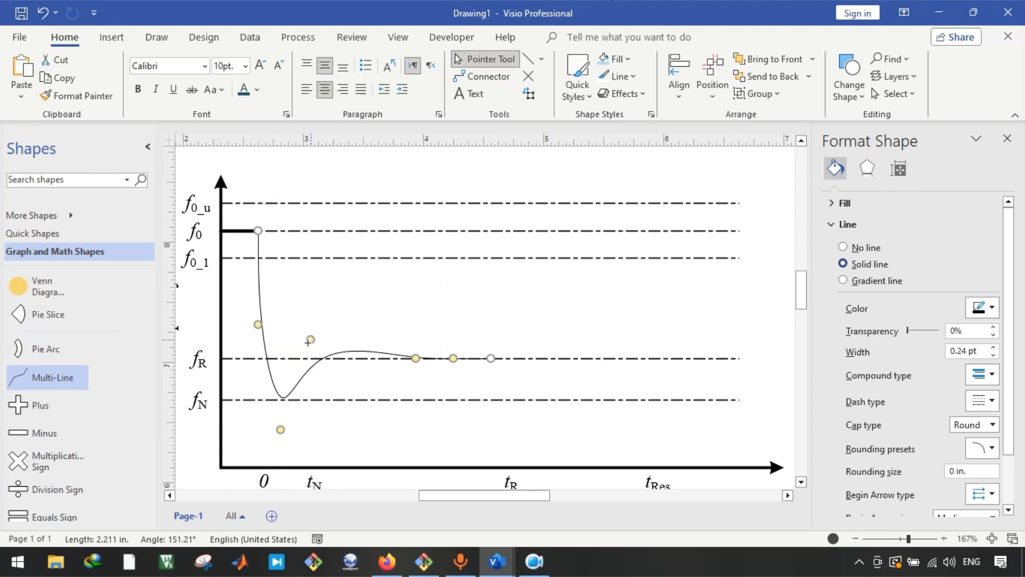
Step: Adjust the control points so the curve reaches fN, overshoots fR, undershoots slightly, and approaches fR from just above
left_click_drag(416, 358, 378, 377)
left_click_drag(302, 339, 318, 324)
left_click_drag(290, 420, 296, 437)
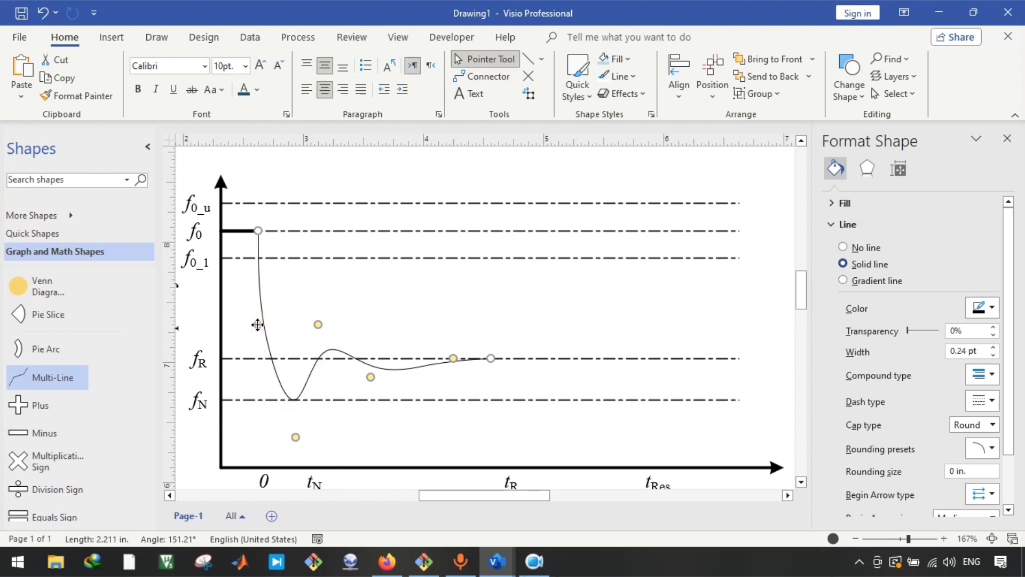
left_click_drag(260, 295, 260, 334)
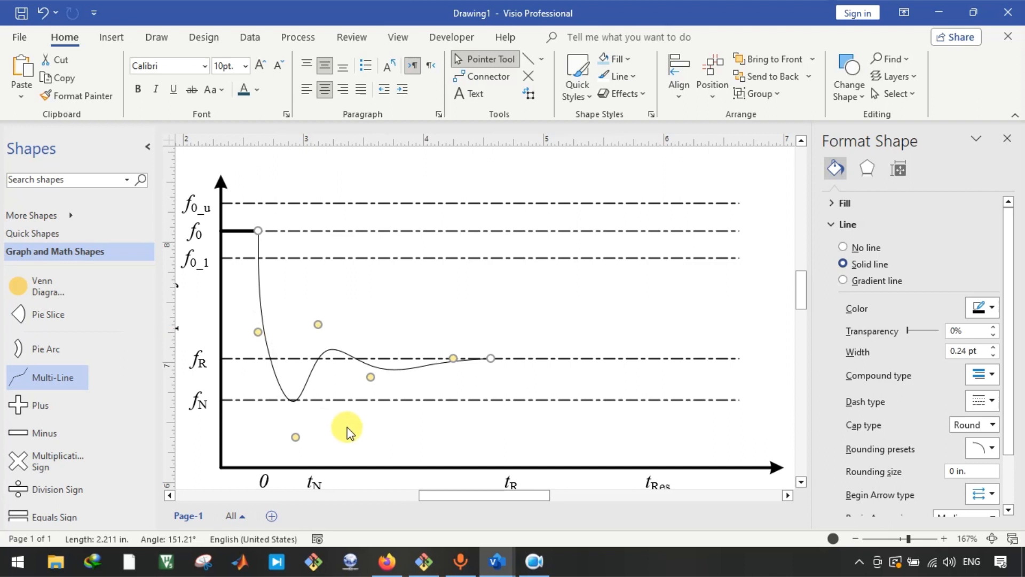
left_click_drag(317, 324, 318, 318)
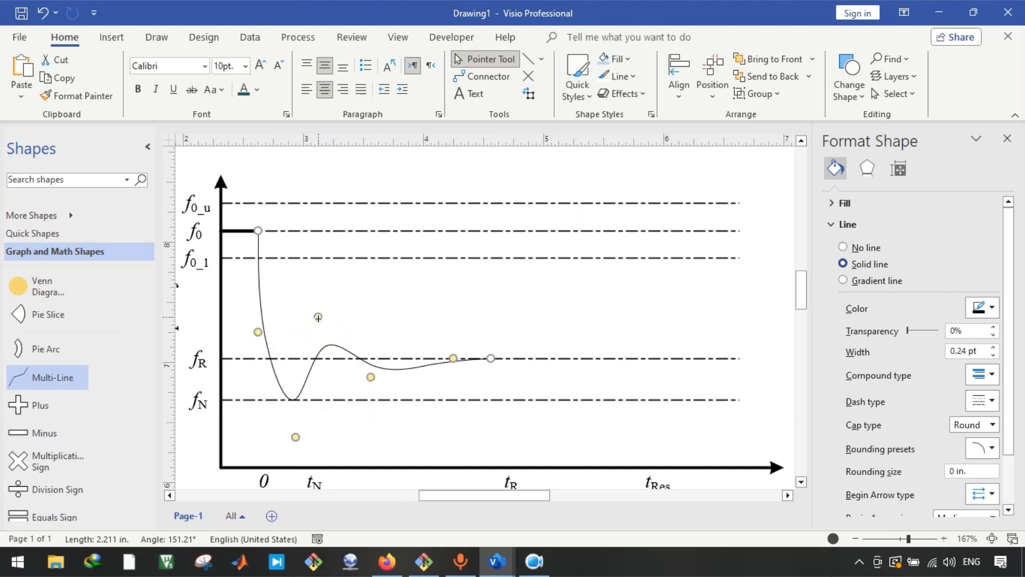
left_click_drag(371, 377, 363, 370)
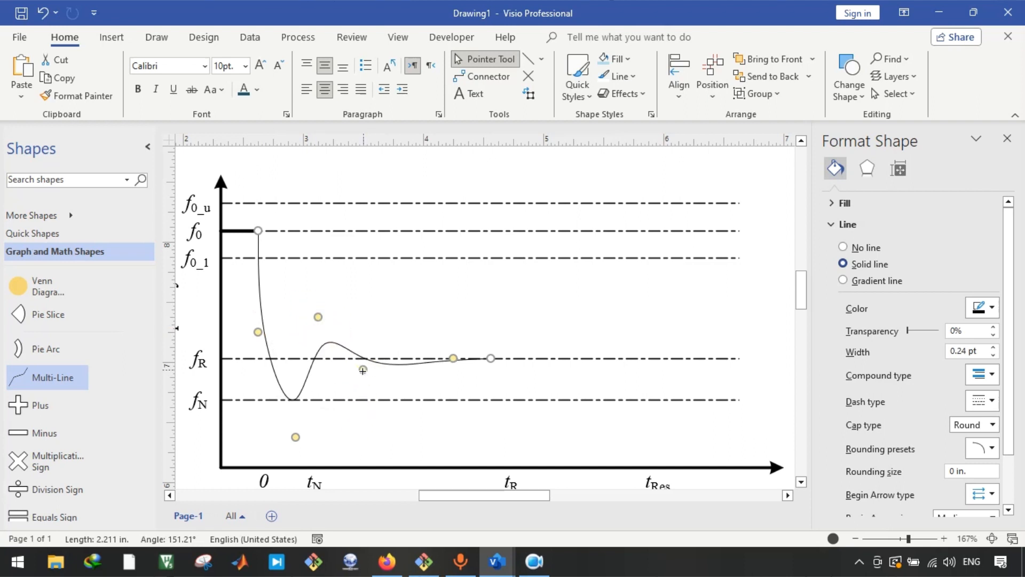
left_click_drag(453, 358, 409, 347)
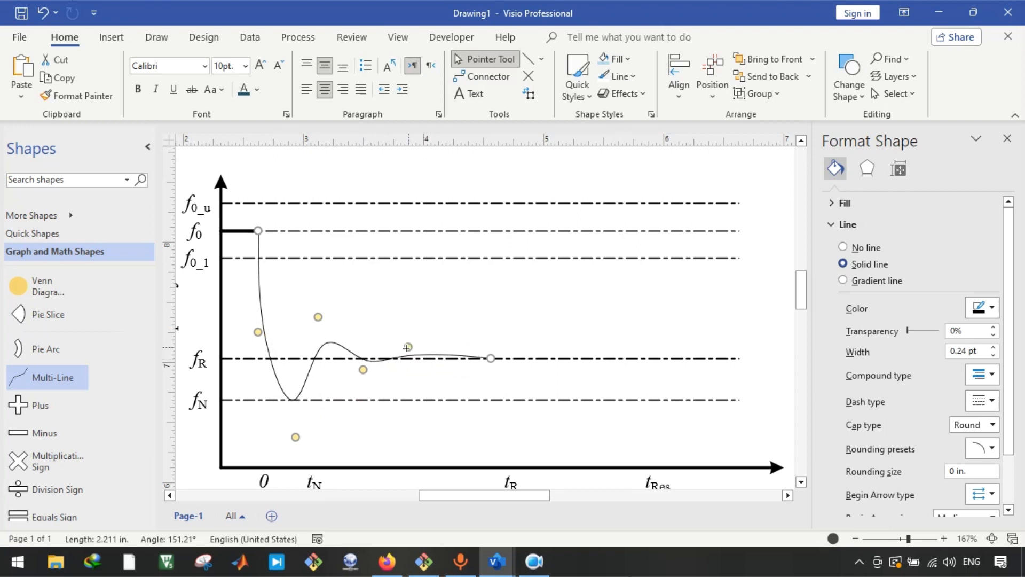
Step: Add one more point to the curve and respace all control points as a decaying oscillation around the fR level
right_click(463, 358)
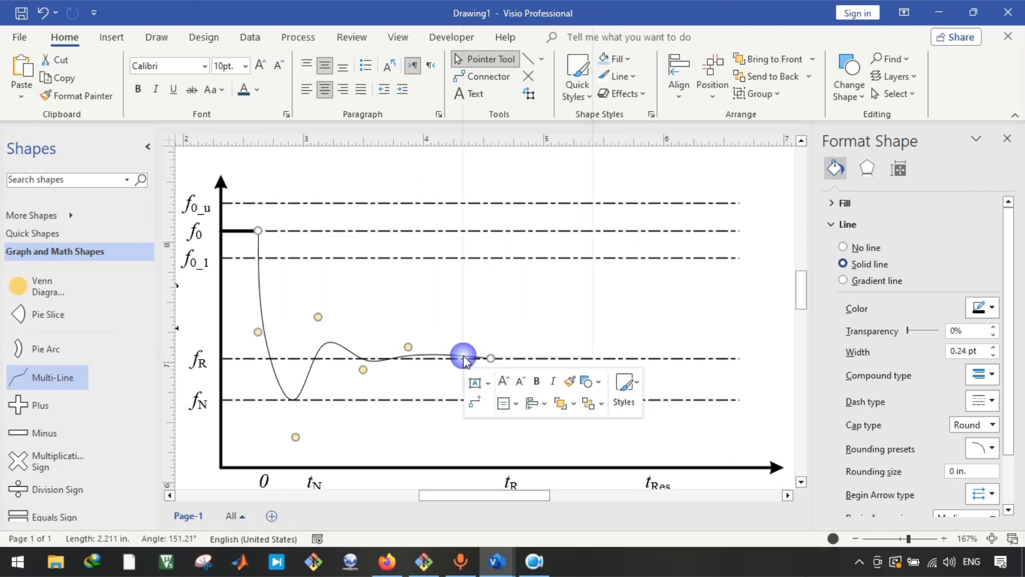
left_click(527, 19)
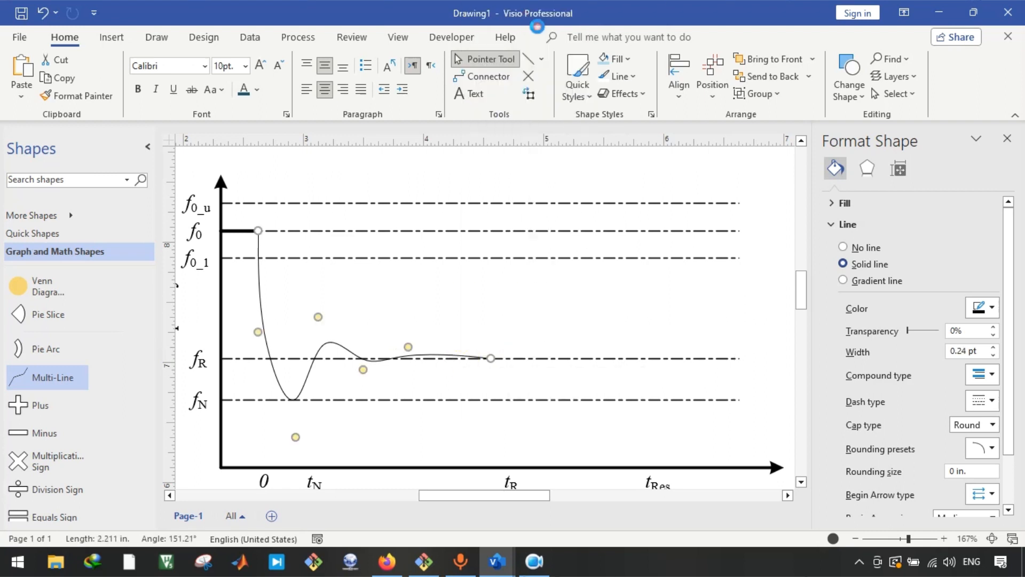
left_click_drag(410, 351, 454, 356)
left_click_drag(366, 370, 415, 347)
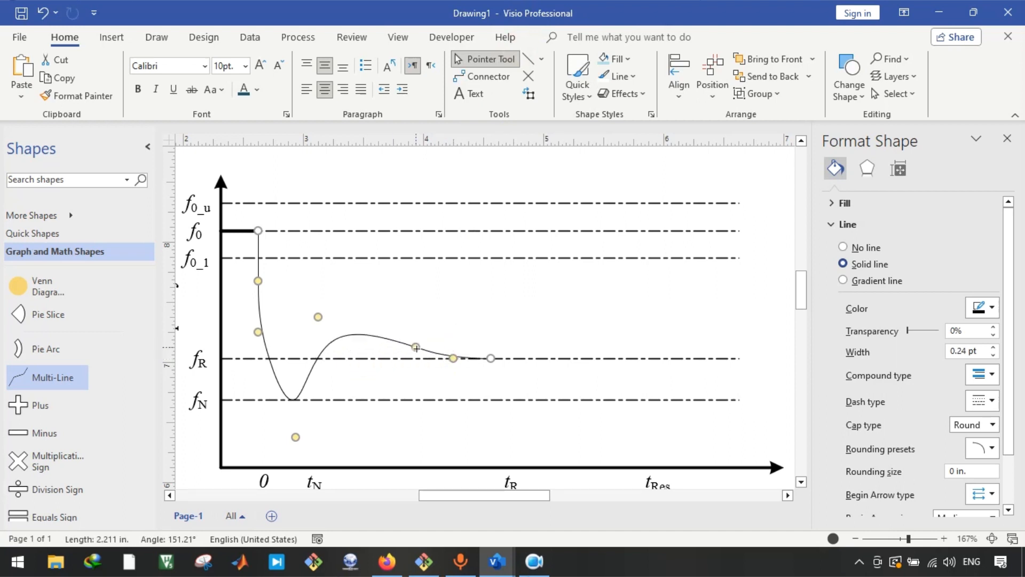
left_click_drag(319, 317, 370, 378)
left_click_drag(296, 437, 319, 339)
left_click_drag(257, 333, 280, 429)
left_click_drag(269, 330, 257, 323)
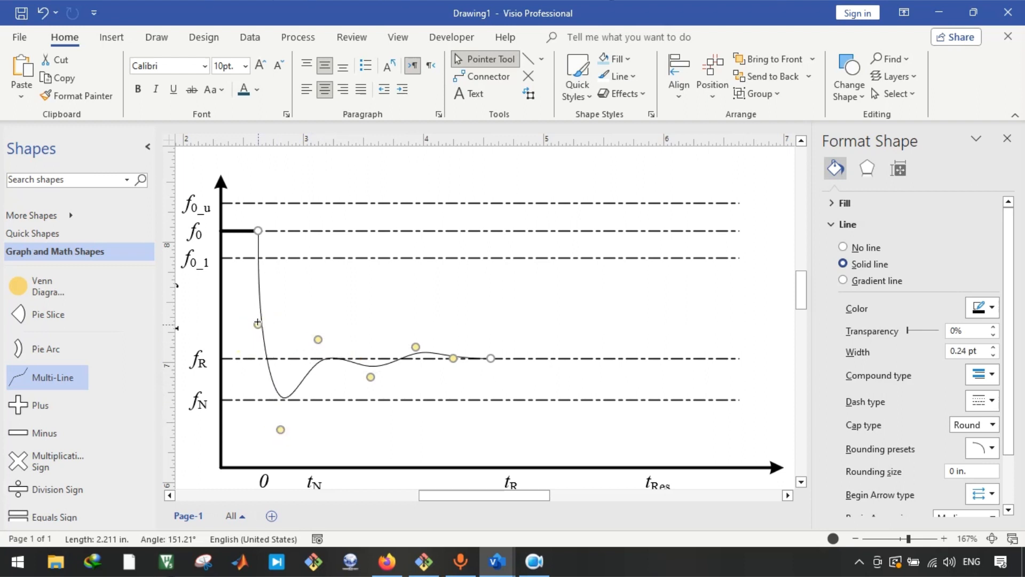
Step: Raise the first overshoot, lower the dip to fN, and shift the following control points closer to the vertical axis
left_click_drag(318, 339, 302, 323)
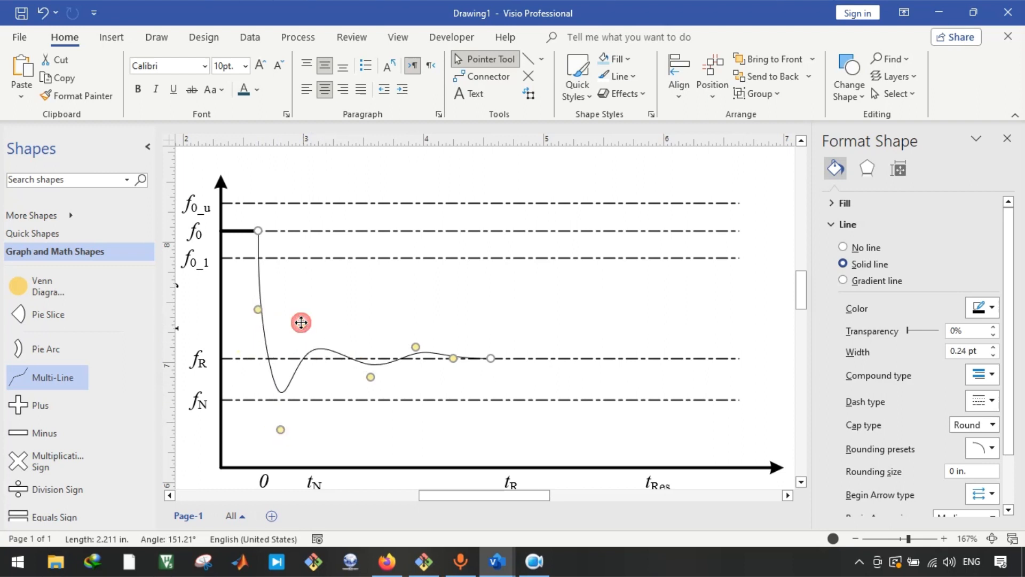
left_click_drag(280, 430, 272, 435)
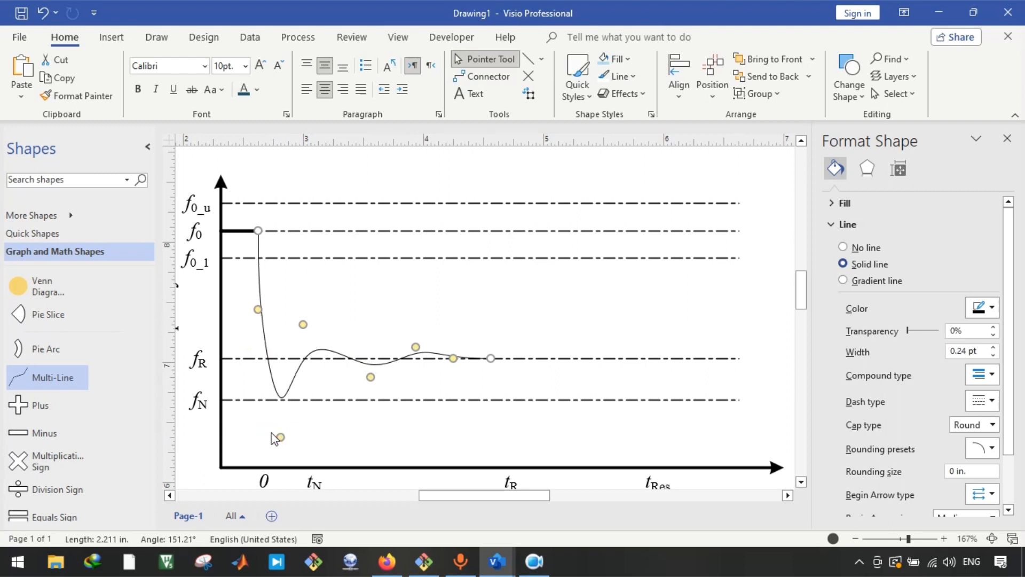
left_click_drag(371, 377, 340, 376)
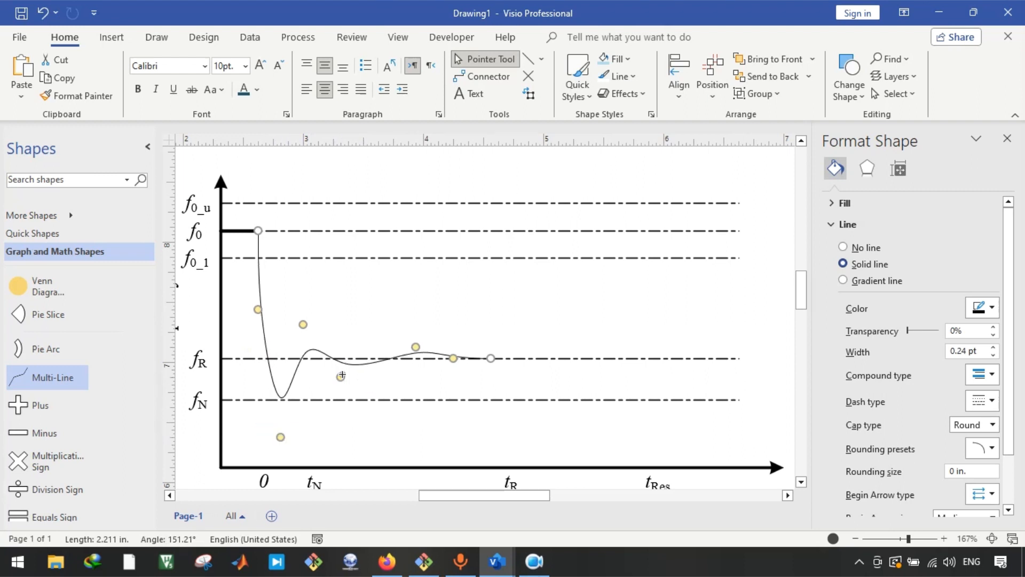
left_click_drag(416, 347, 371, 344)
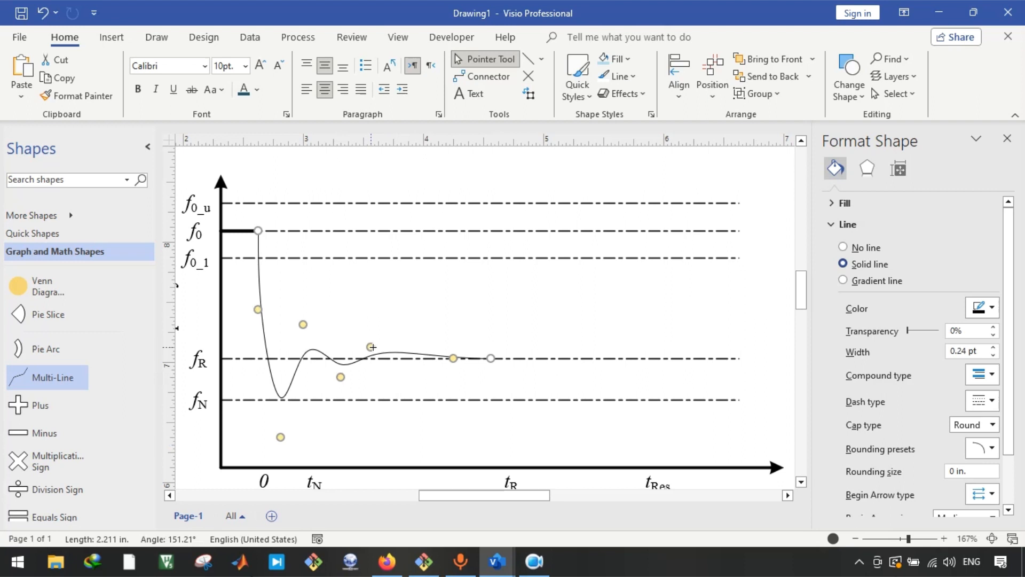
left_click(436, 357)
left_click_drag(369, 347, 383, 348)
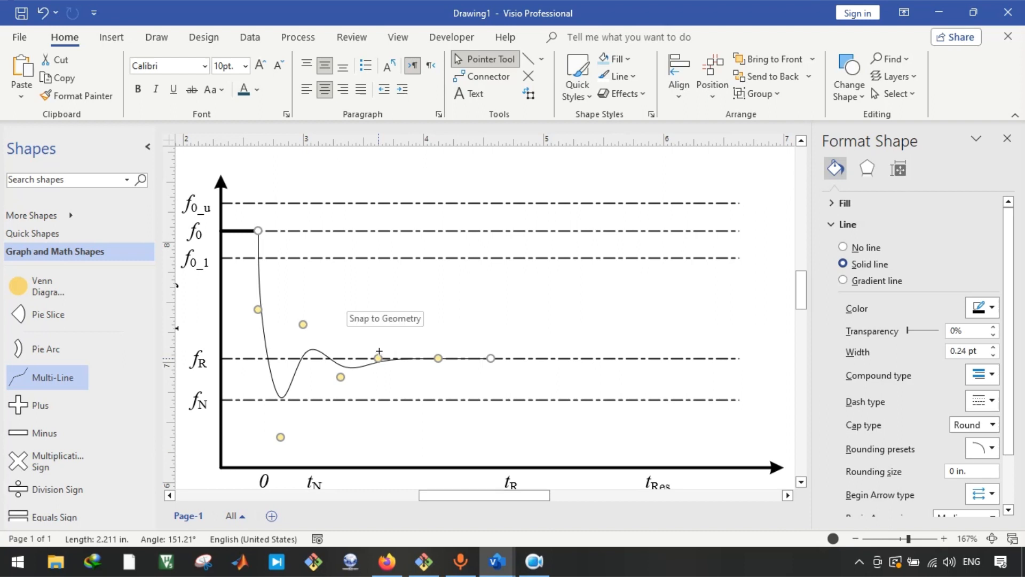
Step: Fine-tune the curve's last two control points, placing one slightly above and the final one slightly below the fR level
scroll(366, 365, "up", 6)
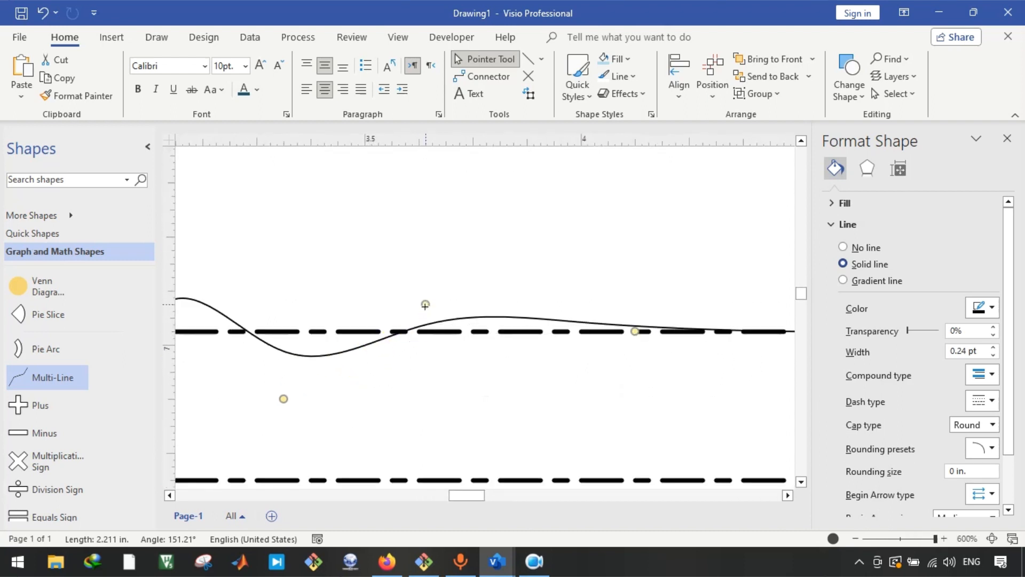
scroll(406, 343, "left", 1)
scroll(473, 319, "down", 2)
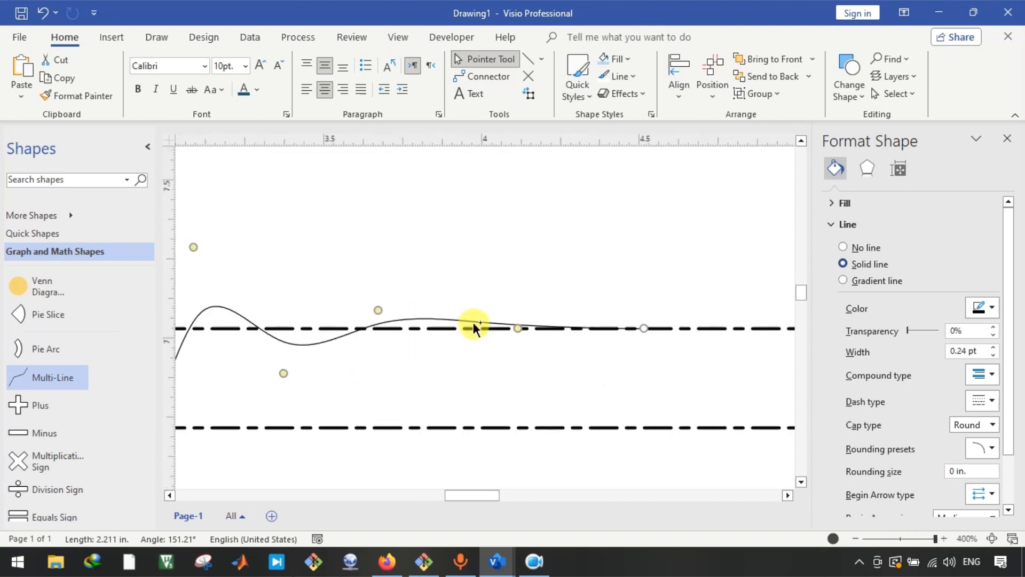
scroll(473, 319, "down", 1)
left_click_drag(507, 329, 485, 327)
scroll(499, 342, "down", 3)
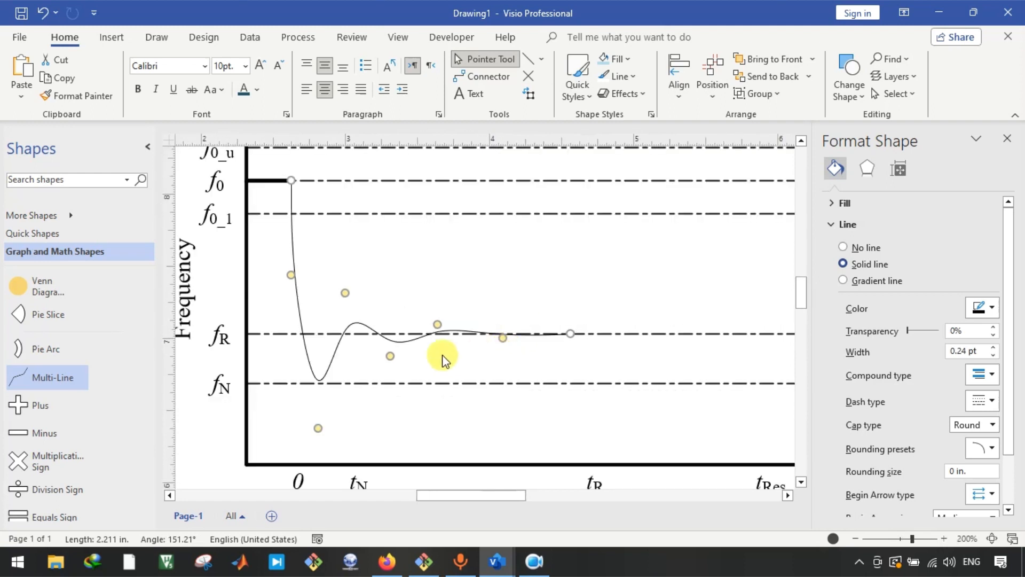
Step: Set the response curve's line width to 2 pt
left_click(996, 350)
left_click(997, 349)
left_click(996, 350)
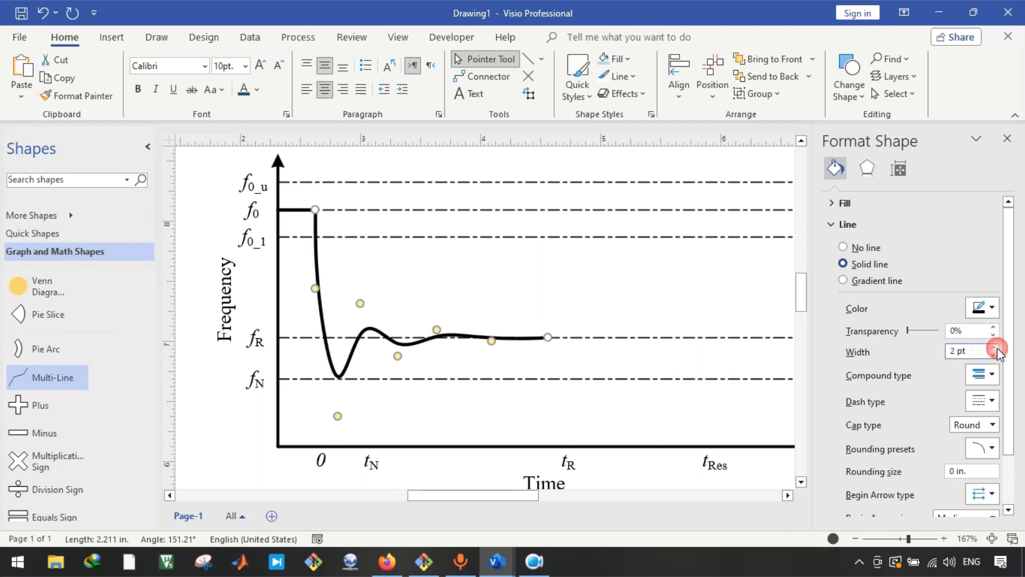
left_click(401, 286)
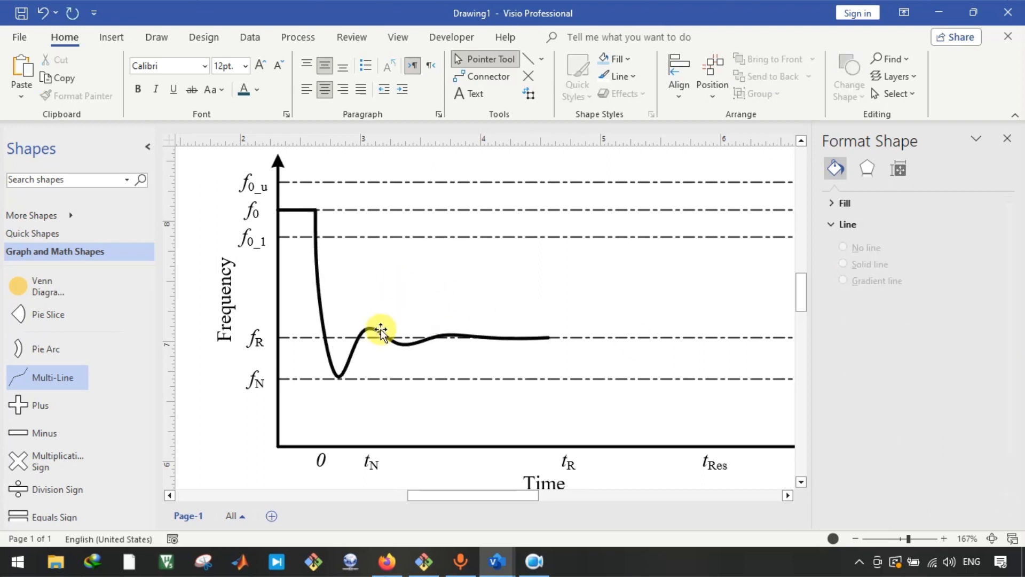
left_click(340, 373)
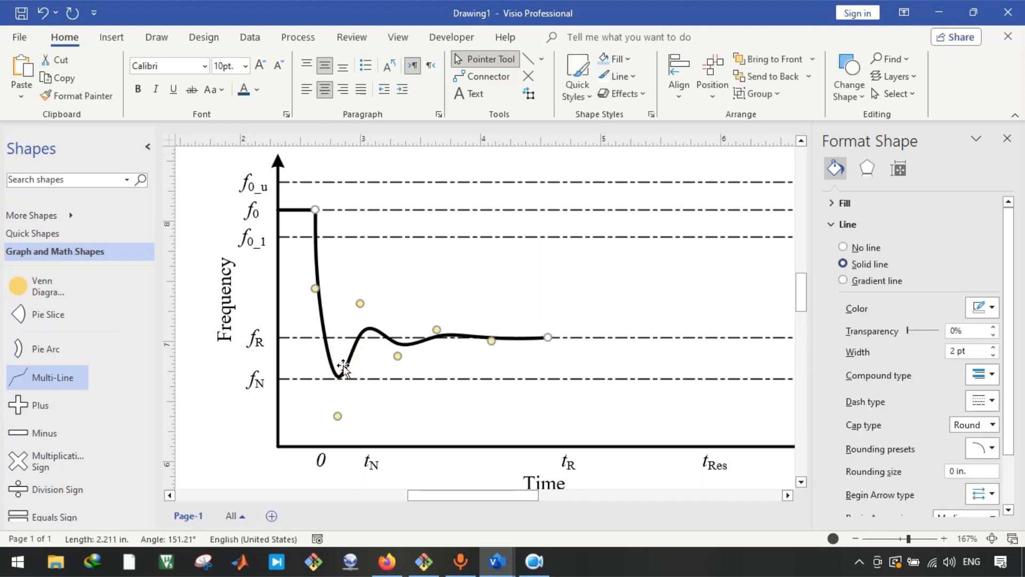
Step: Deepen the response curve's first dip and shift its overshoot and ripple control points further along the time axis
left_click_drag(361, 301, 373, 299)
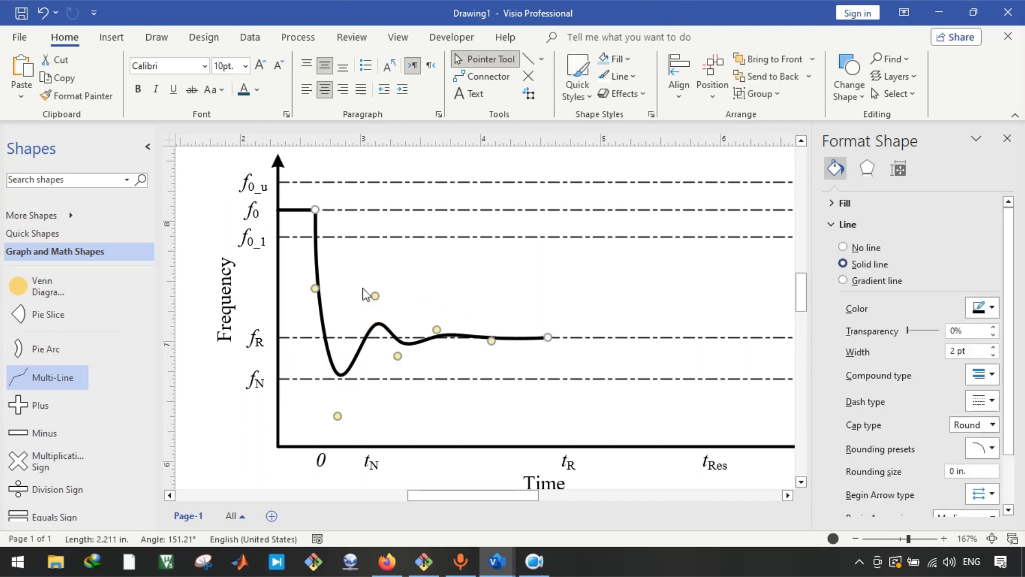
left_click_drag(337, 416, 337, 423)
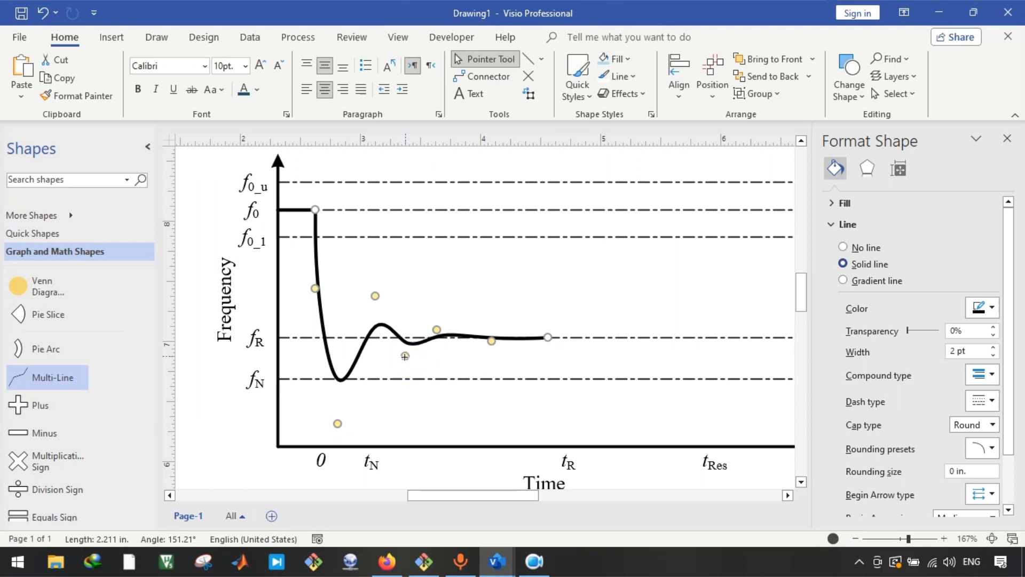
left_click_drag(437, 329, 450, 325)
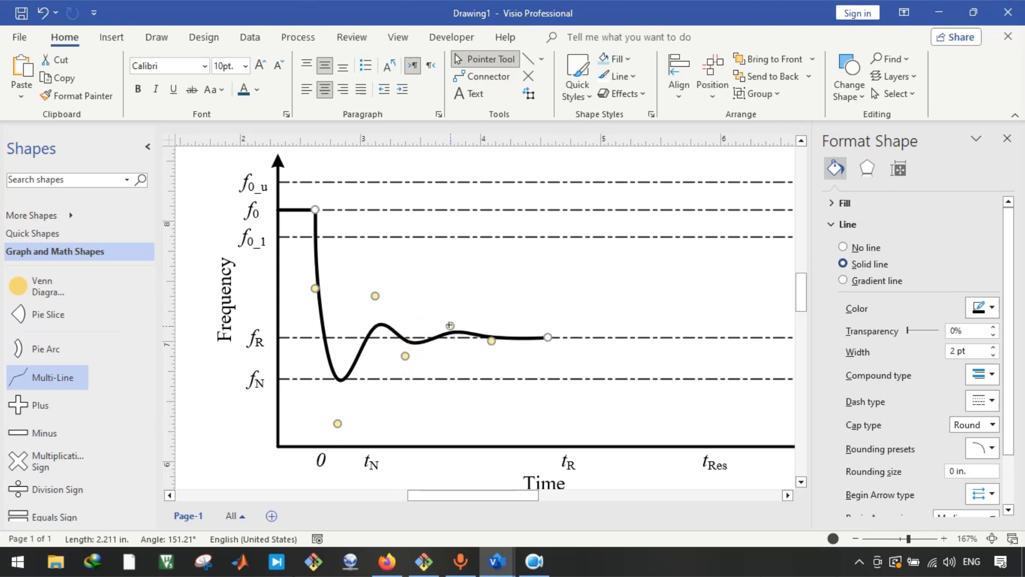
left_click_drag(406, 356, 413, 359)
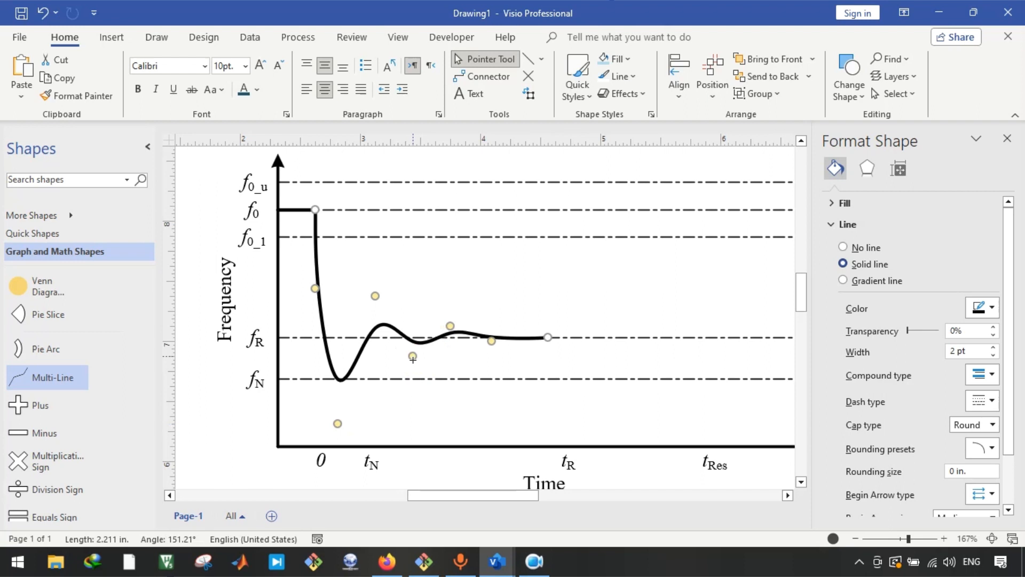
Step: Flatten the response curve's second dip and second peak by moving their control points closer to the fR level
scroll(462, 338, "up", 5, "ctrl")
left_click_drag(414, 294, 413, 302)
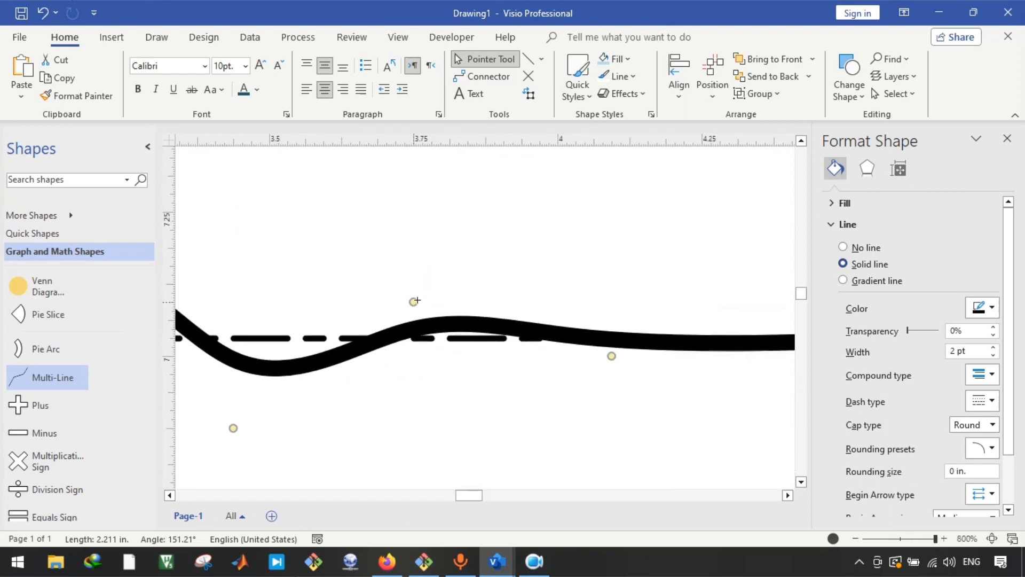
left_click_drag(233, 428, 234, 409)
scroll(233, 409, "down", 4, "ctrl")
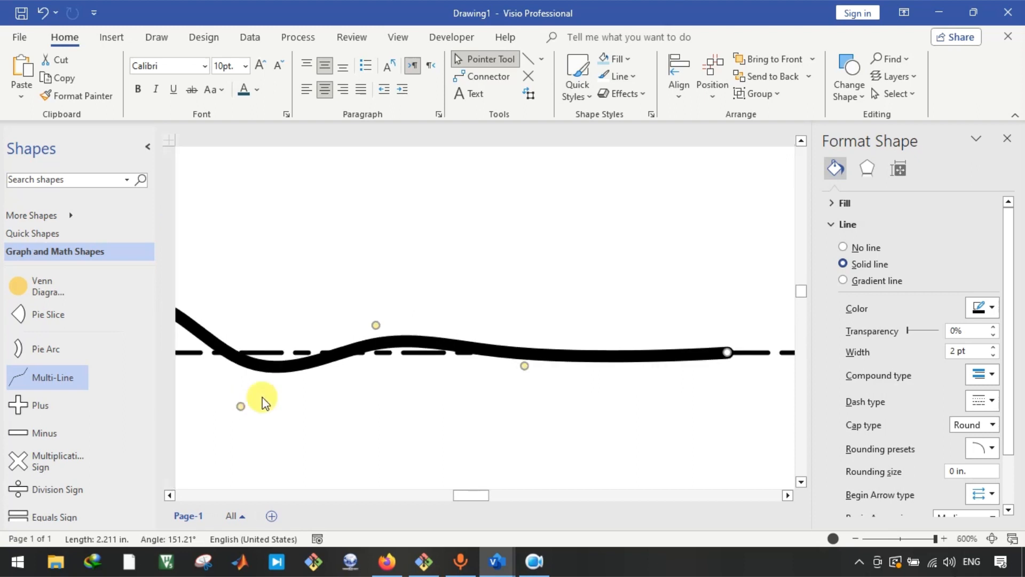
left_click(366, 323)
scroll(369, 320, "left", 2)
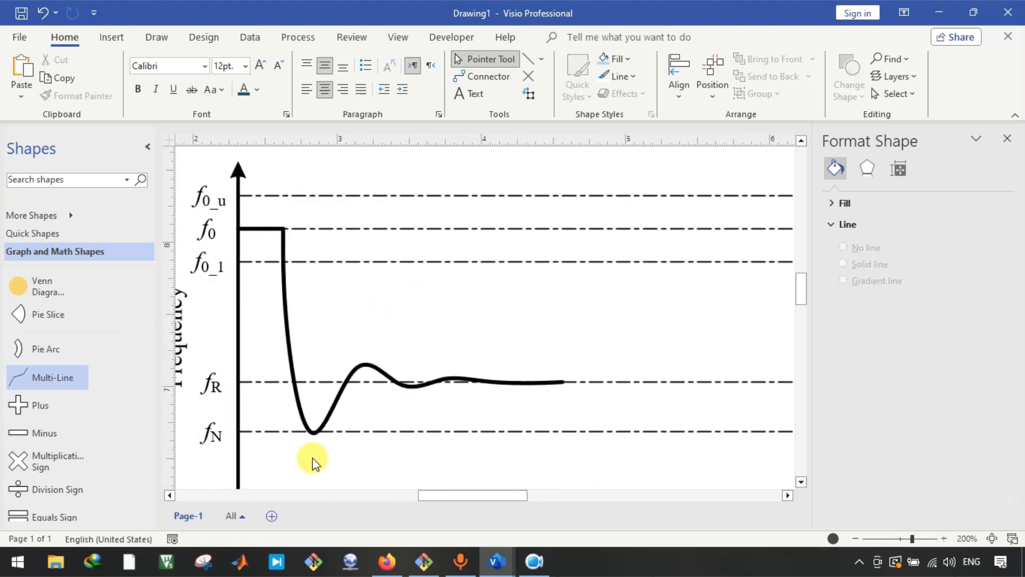
Step: Shift the control point of the first dip horizontally toward the tN mark, keeping the dip at the fN level
scroll(337, 437, "up", 3, "ctrl")
left_click(338, 400)
scroll(339, 422, "down", 1, "ctrl")
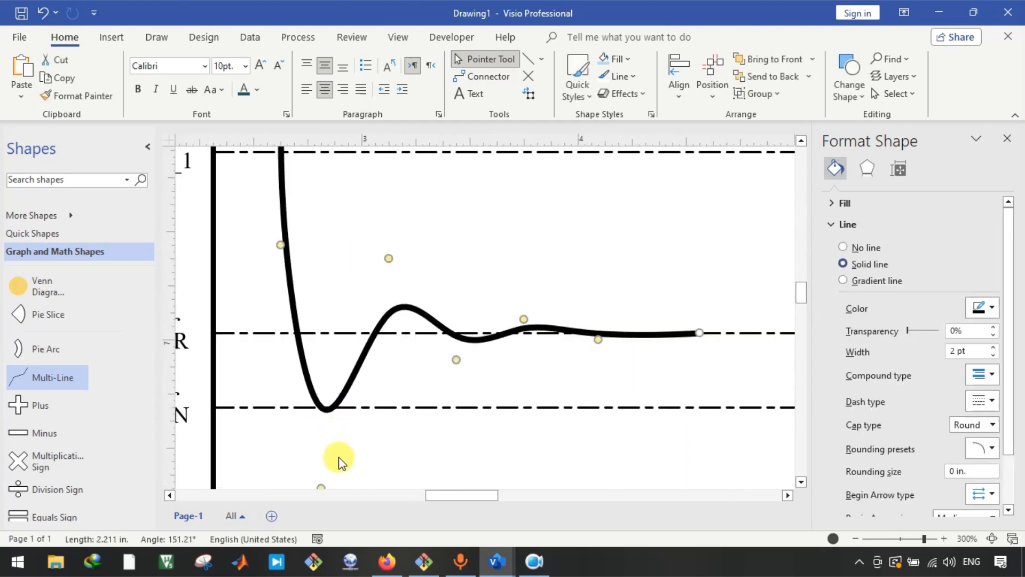
scroll(338, 442, "down", 1)
left_click_drag(320, 440, 341, 439)
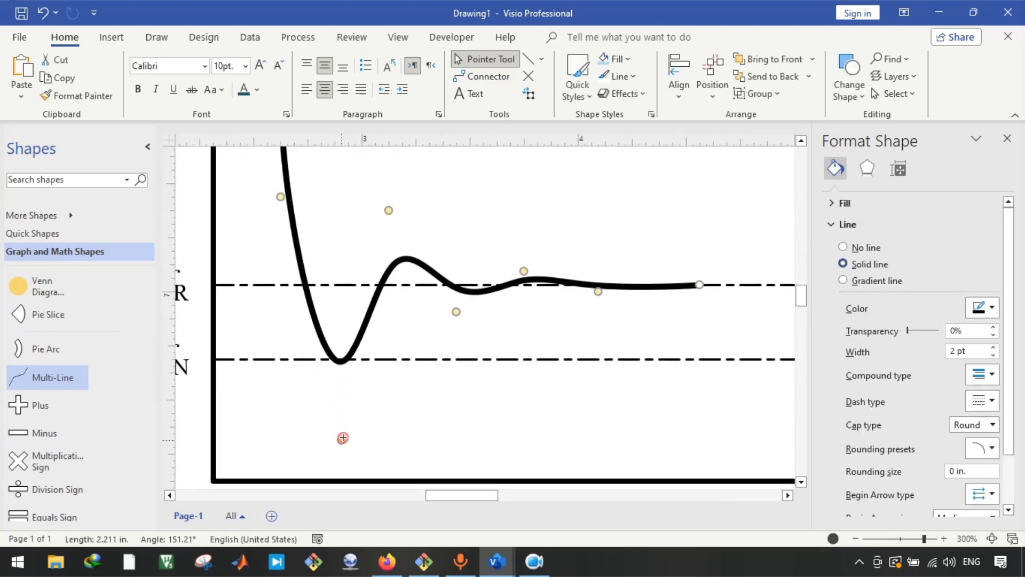
left_click(389, 403)
scroll(386, 404, "down", 3, "ctrl")
scroll(382, 411, "right", 2)
scroll(381, 412, "right", 1)
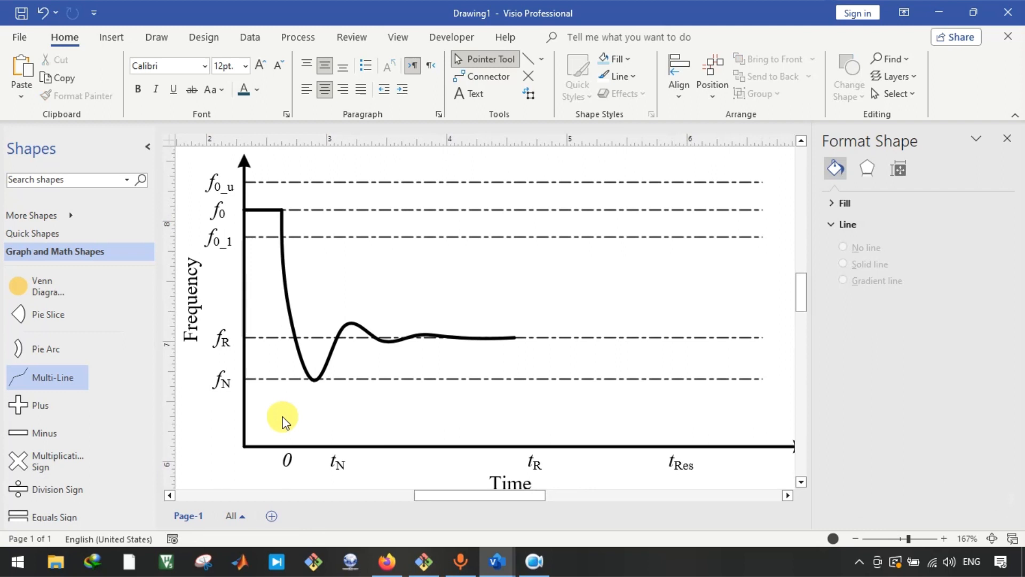
Step: Add a second Multi-Line shape beyond the tR mark, starting on the fR level and rising toward f0
scroll(433, 321, "right", 3)
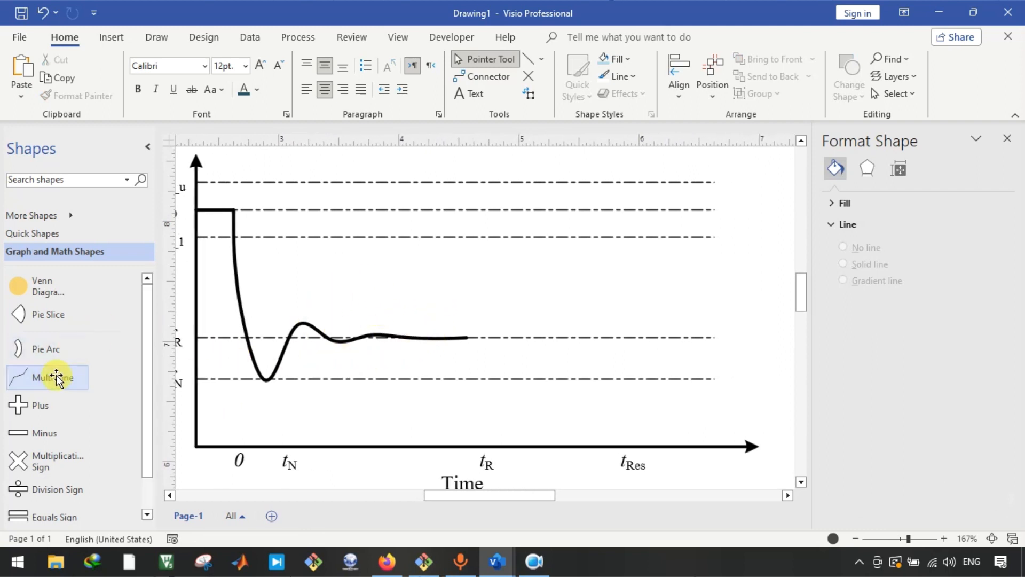
left_click_drag(506, 291, 614, 284)
left_click(530, 277)
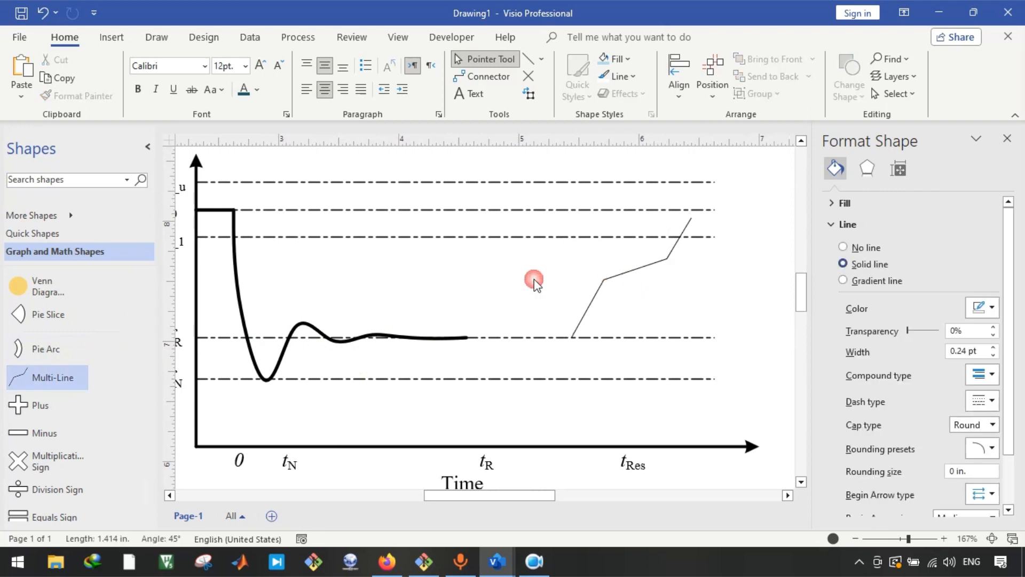
Step: Move the decaying response curve's last control point onto the fR level
scroll(532, 293, "up", 4)
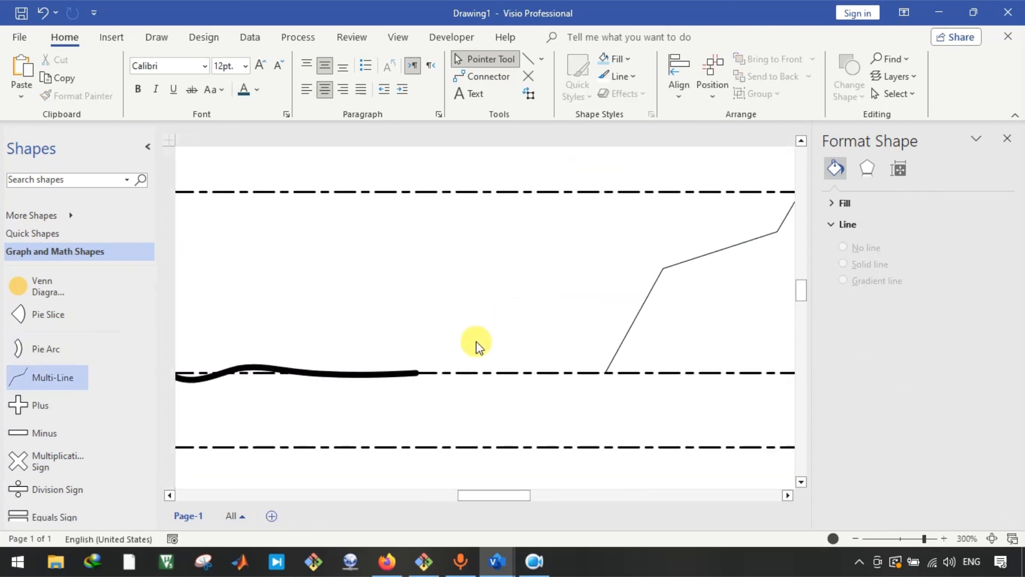
left_click(381, 380)
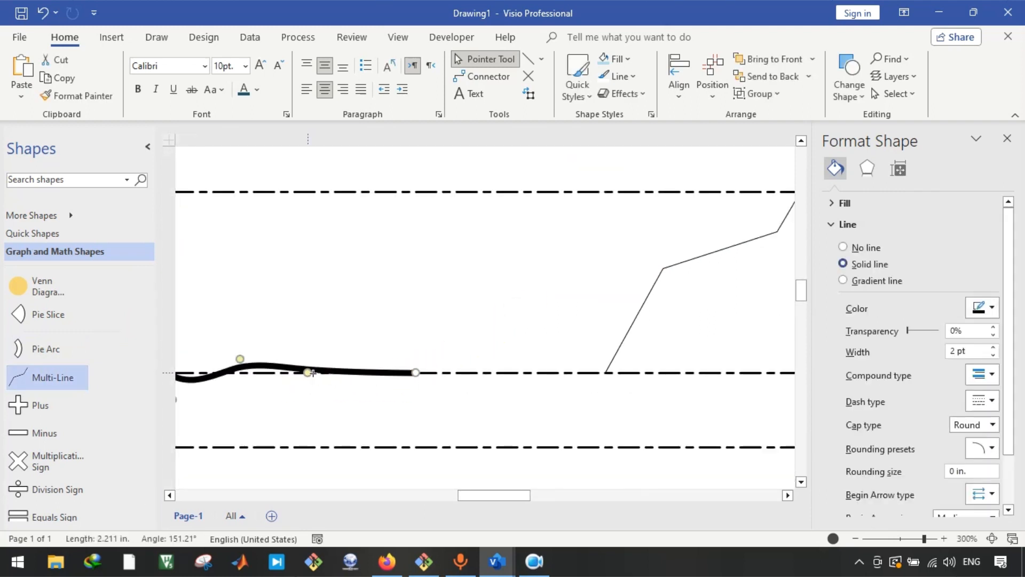
left_click(376, 335)
scroll(361, 342, "right", 3)
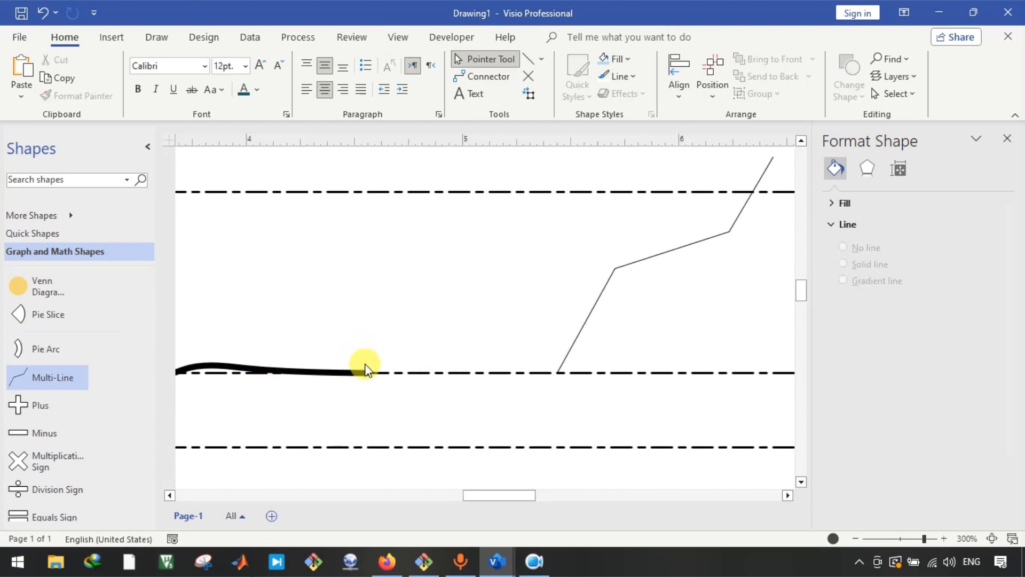
Step: Change the new Multi-Line shape to a curve and attach its start to the end of the decaying response curve
left_click(572, 348)
scroll(569, 352, "down", 3)
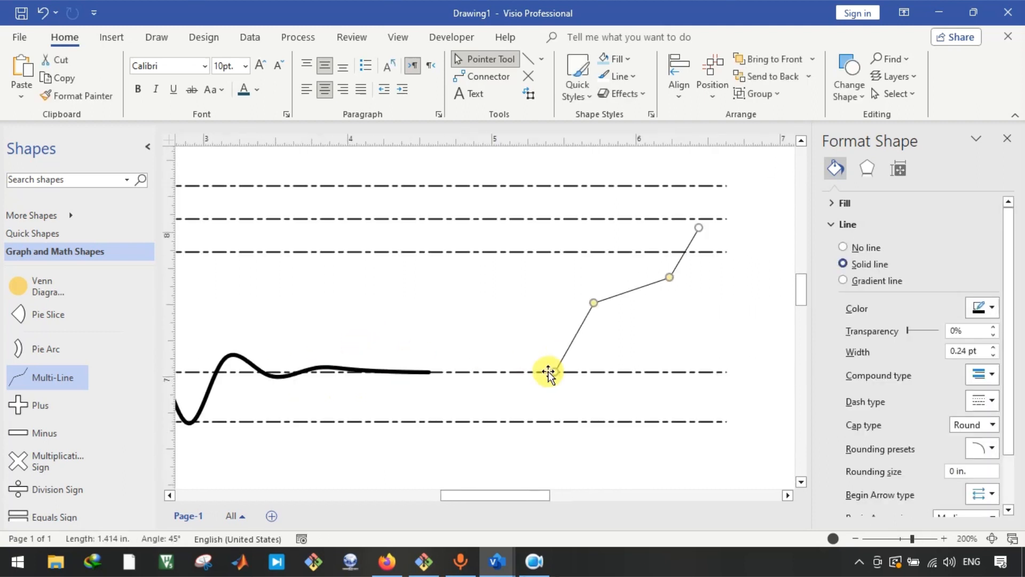
right_click(572, 351)
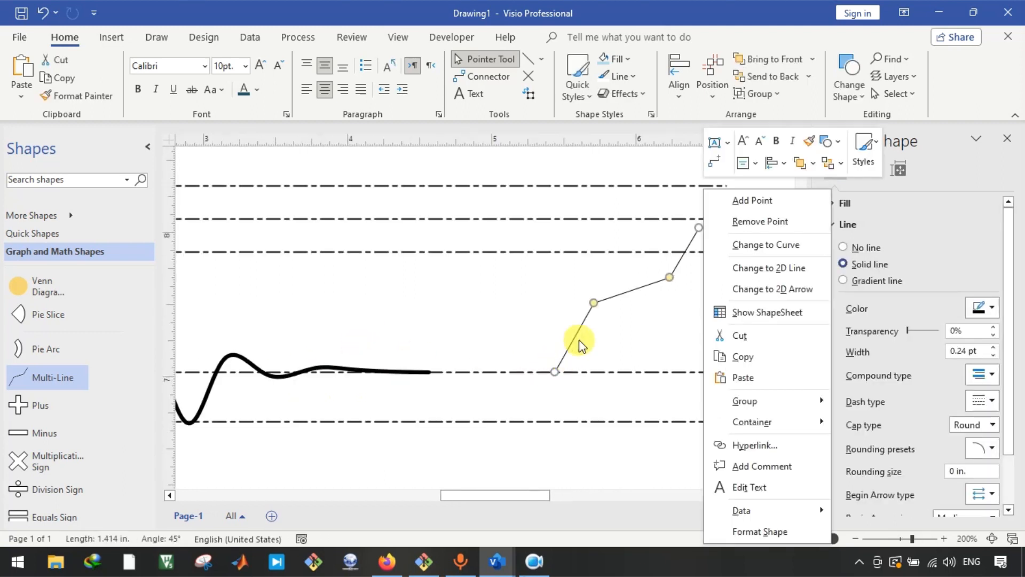
left_click(793, 242)
left_click_drag(596, 323, 452, 341)
left_click(550, 348)
Step: Stretch the rising curve's end point onto the f0 level so the curve spans about 2.05 in
scroll(480, 333, "right", 1)
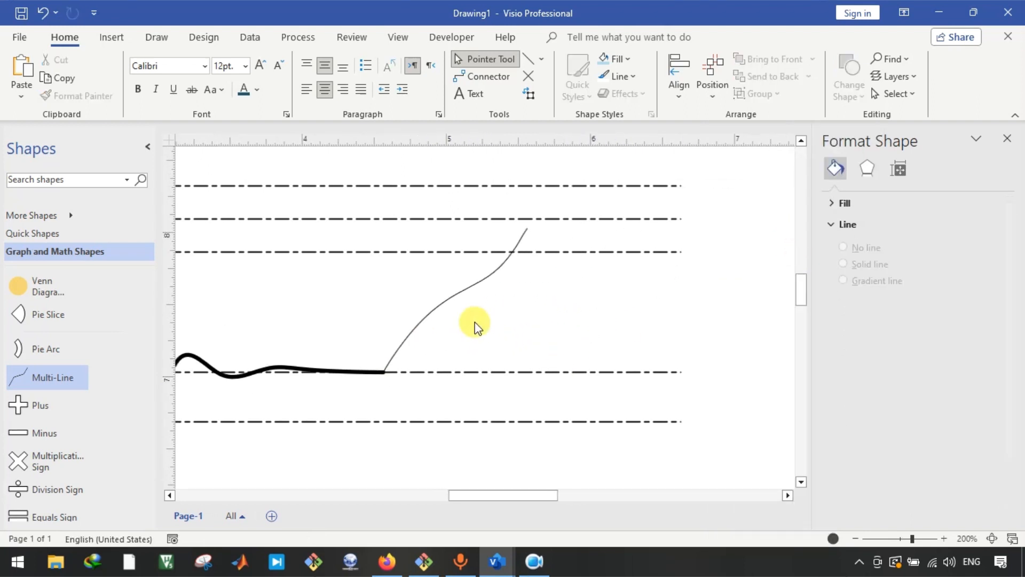
left_click(467, 293)
left_click_drag(527, 228, 579, 218)
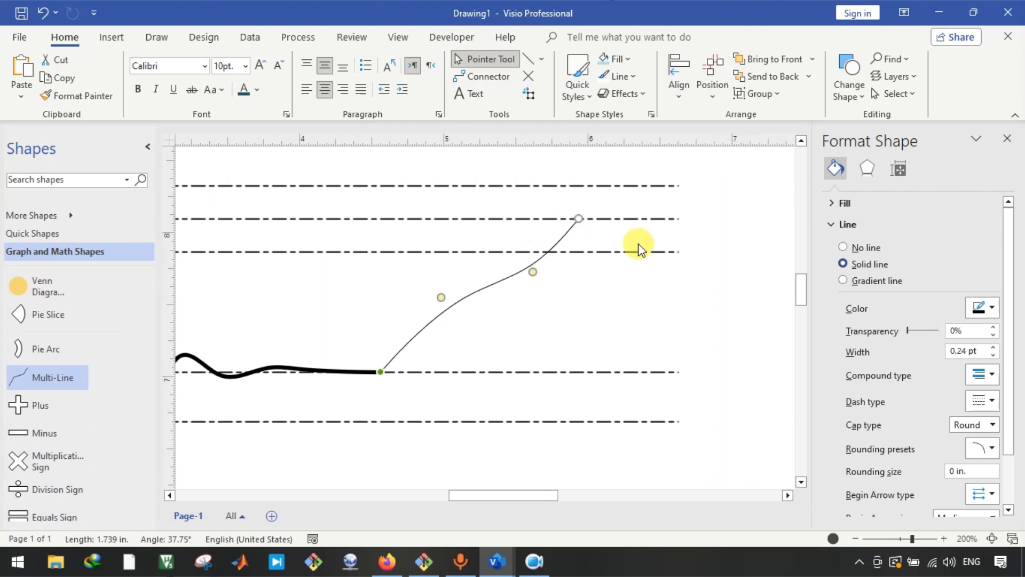
left_click_drag(579, 218, 633, 218)
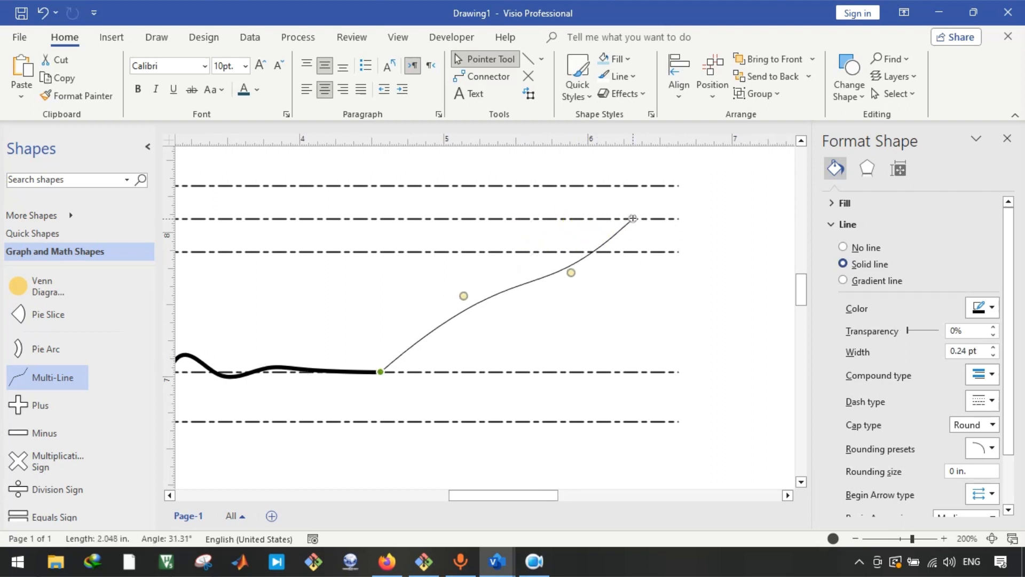
Step: Add a point near the rising curve's end and move it onto the f0 level to level off the curve
right_click(633, 219)
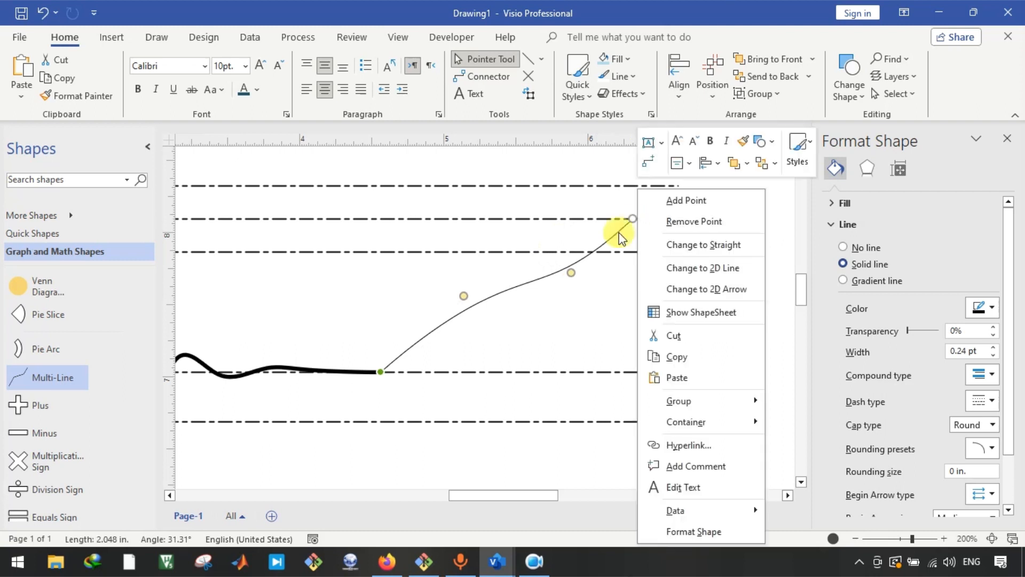
left_click(690, 219)
key("ctrl+z")
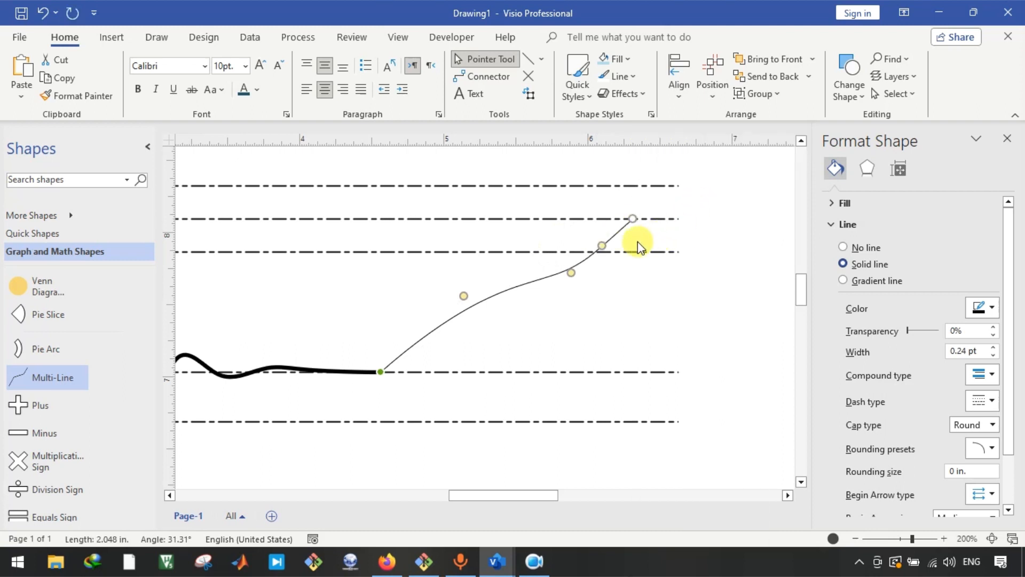
left_click_drag(605, 245, 587, 227)
left_click(460, 295)
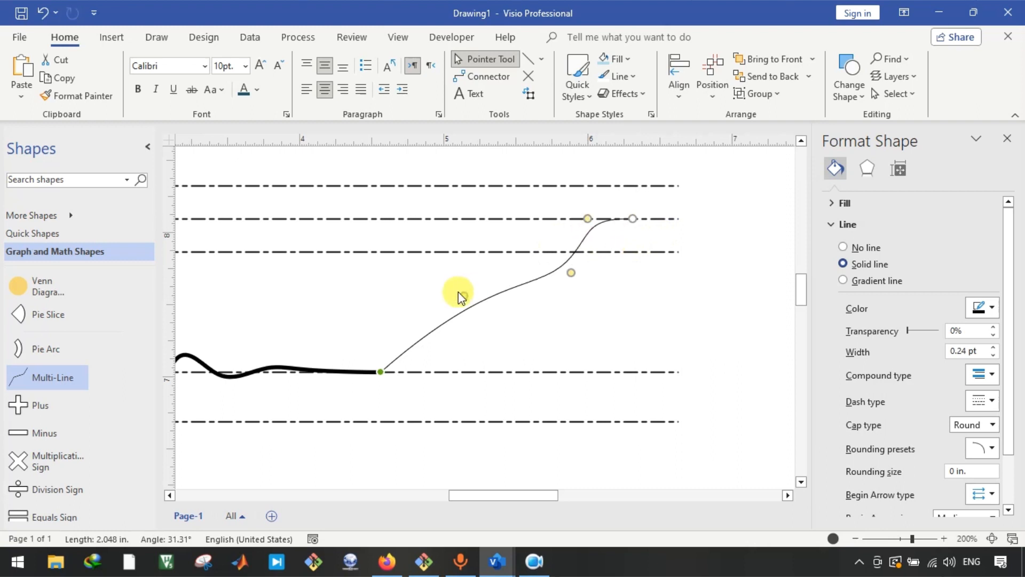
Step: Reshape the rising curve into an S by lowering its first control point toward fR and moving its second onto f0_1
left_click_drag(465, 293, 470, 350)
left_click_drag(572, 271, 504, 260)
key("ctrl+x")
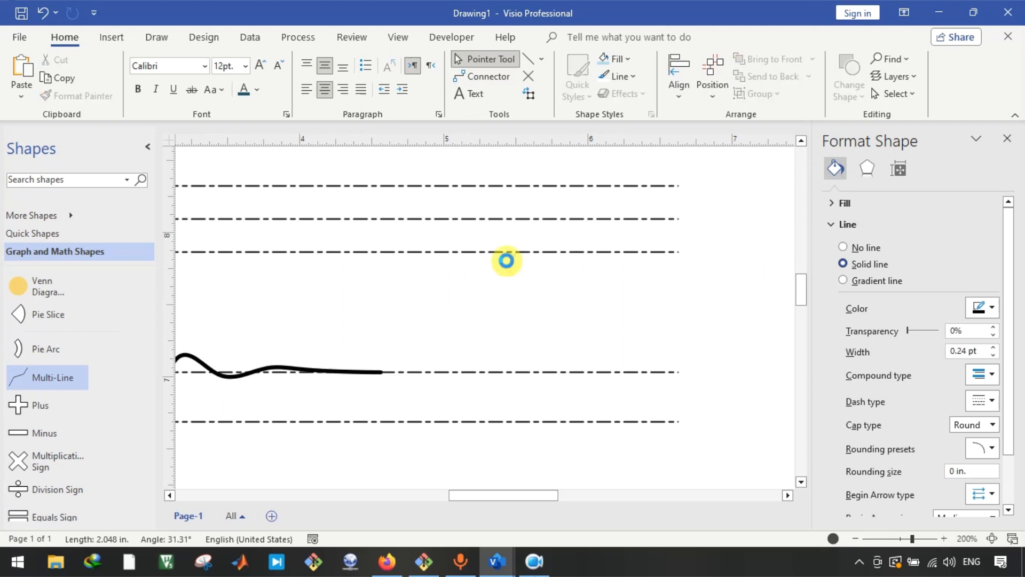
key("ctrl+z")
key("ctrl+z")
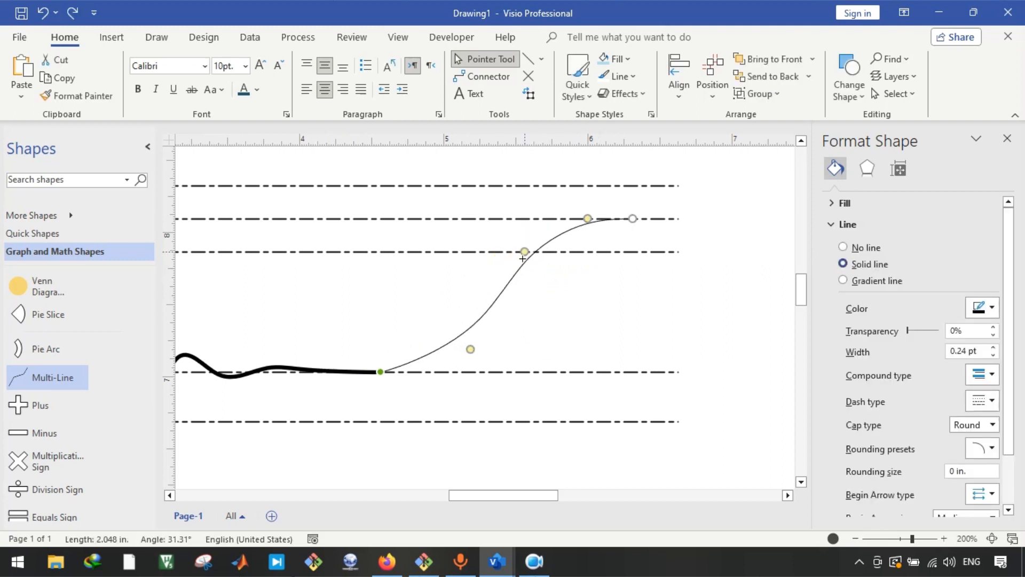
left_click_drag(522, 257, 506, 252)
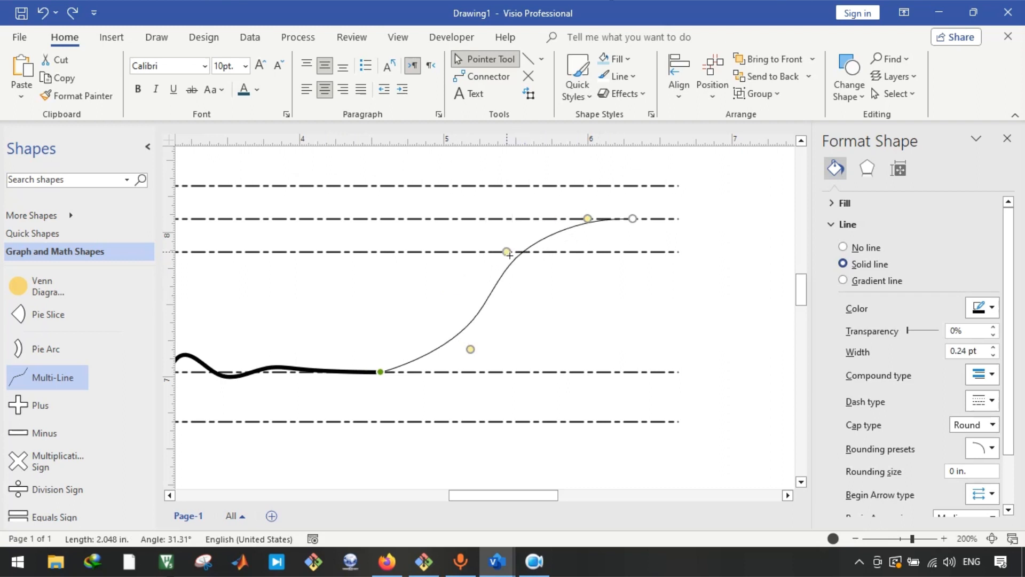
left_click(455, 292)
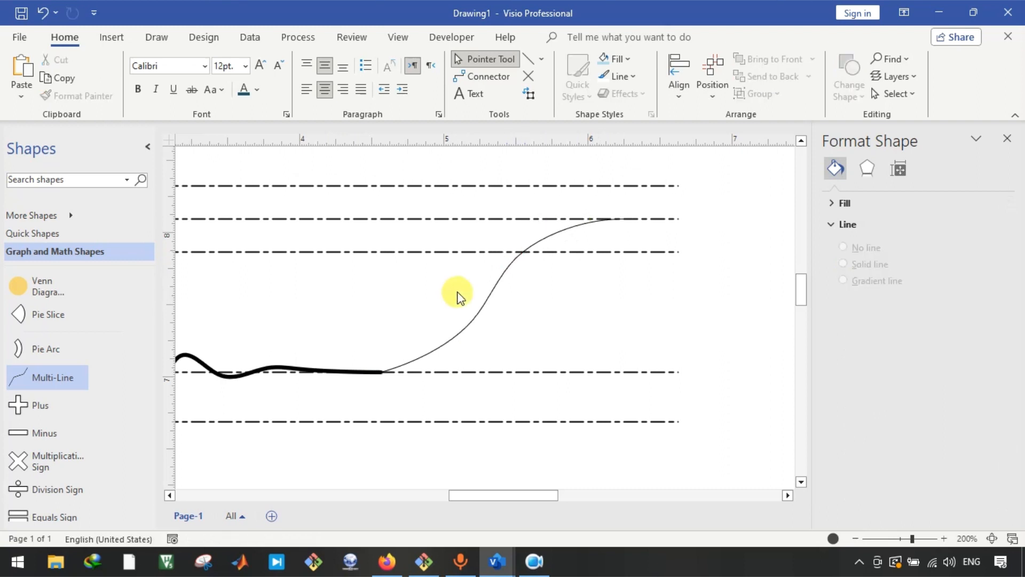
Step: Steepen the S-curve by lowering its first control point to just above fR and raising its second above f0_1
left_click(472, 330)
left_click(470, 344)
left_click(462, 339)
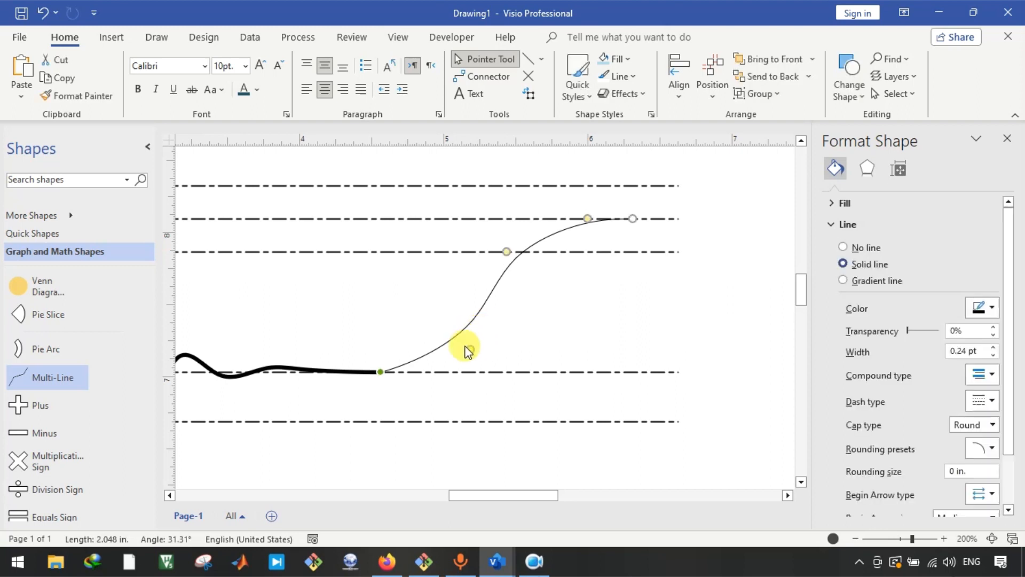
left_click_drag(467, 350, 461, 365)
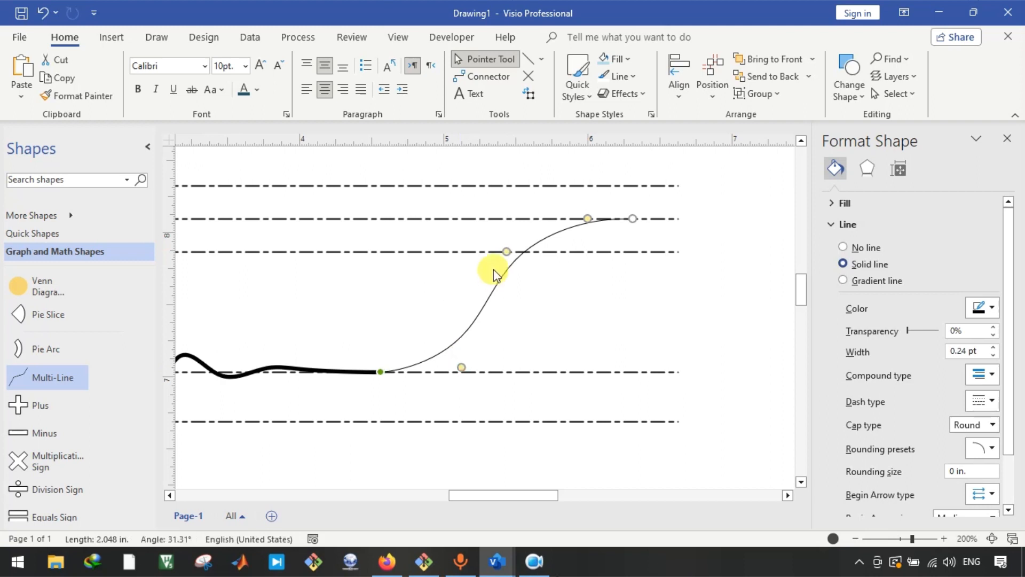
left_click_drag(507, 247, 498, 241)
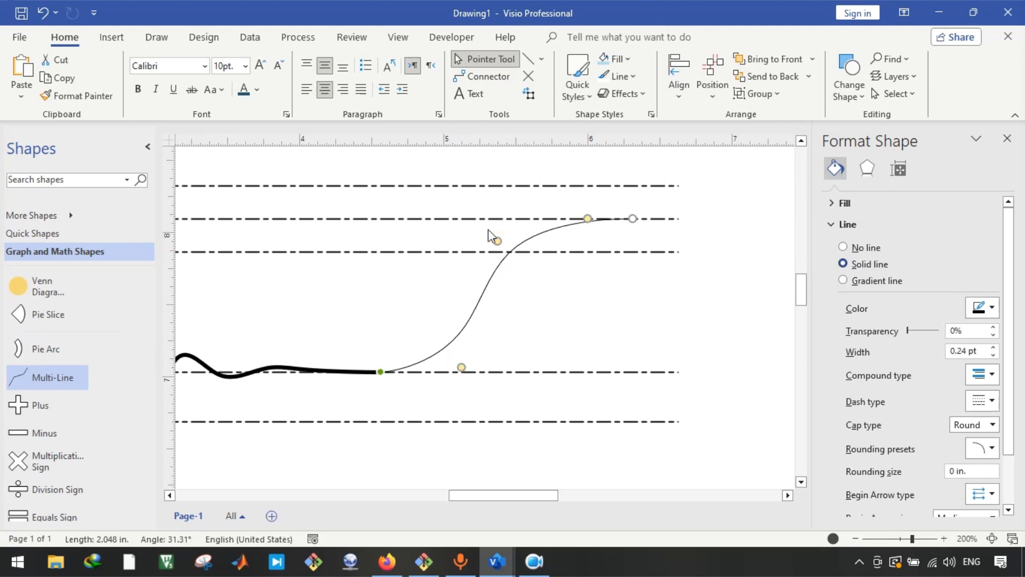
left_click(600, 334)
Step: Set the rising curve's line width to 1.75 pt
left_click(480, 298)
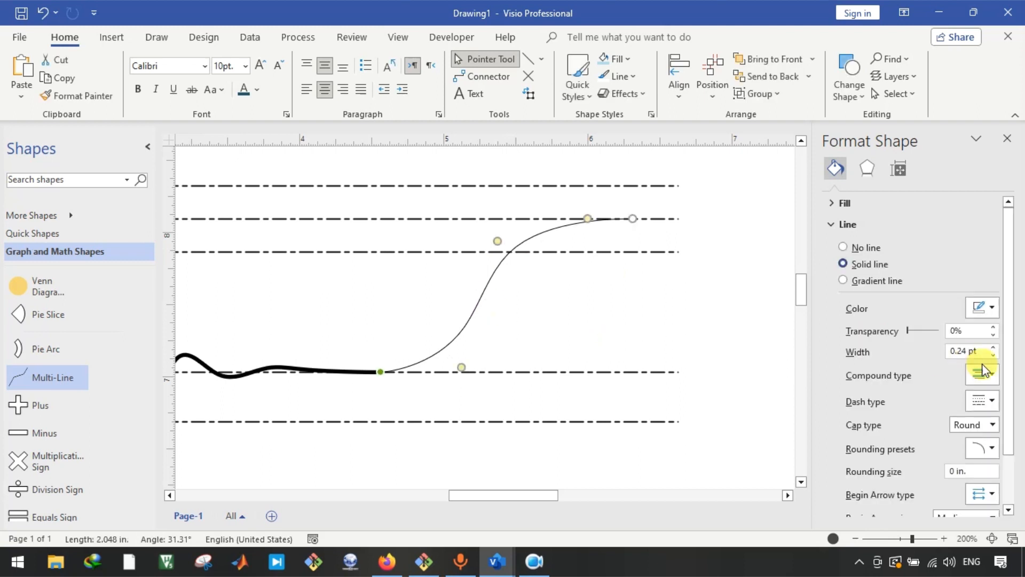
left_click(993, 348)
left_click(993, 347)
left_click(993, 348)
left_click(993, 347)
left_click(993, 348)
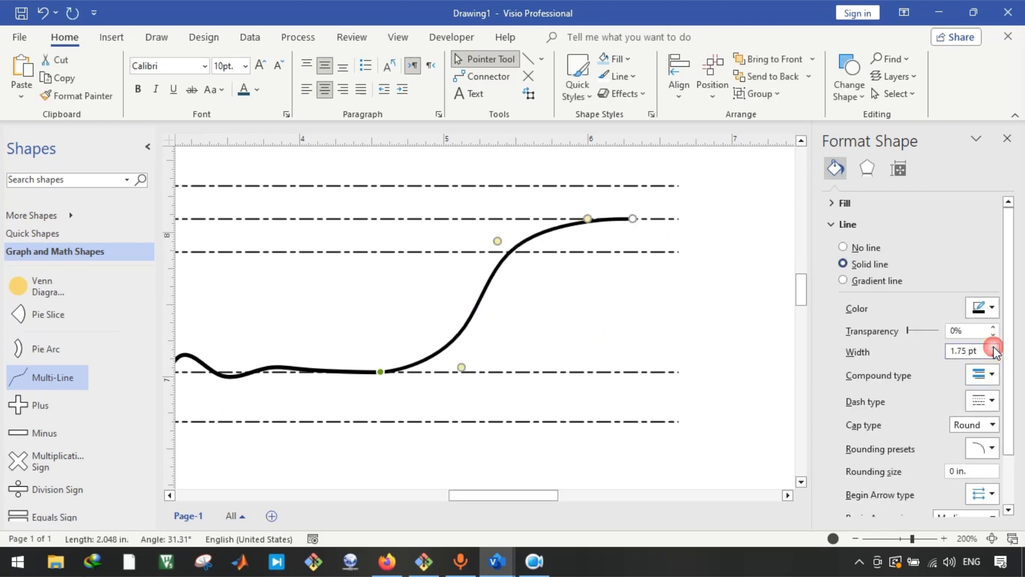
left_click(622, 347)
Step: Copy the short horizontal f0 segment from the curve's start and place it on the f0 level at the rising curve's end
scroll(585, 277, "left", 5)
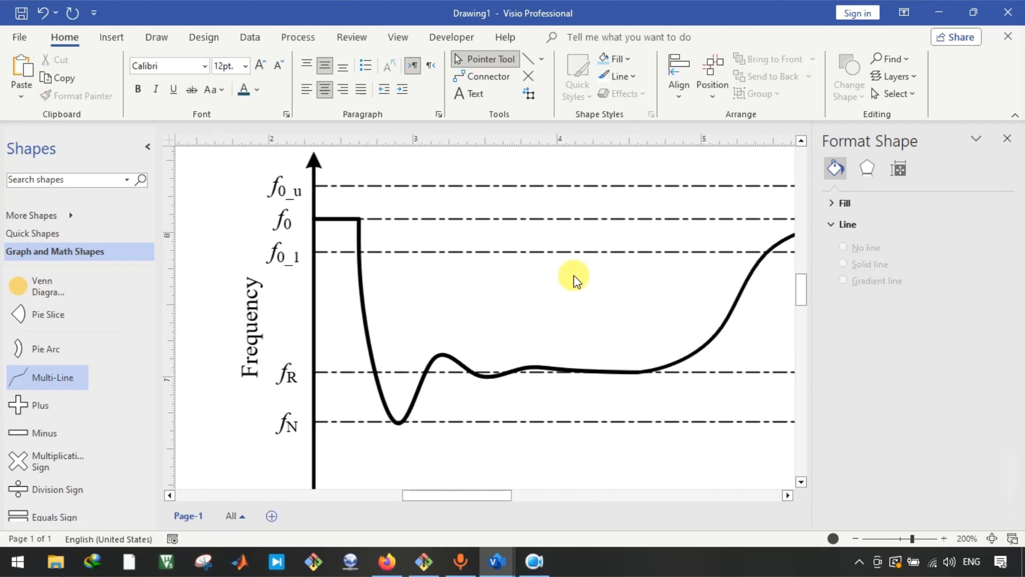
left_click(358, 220)
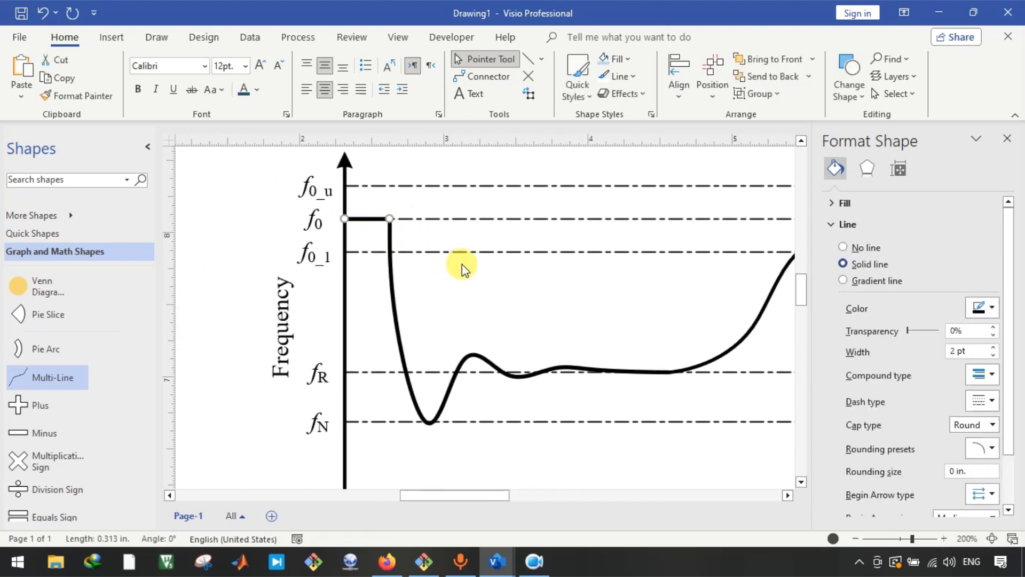
left_click(487, 288)
scroll(488, 290, "right", 5)
scroll(489, 290, "right", 5)
left_click(568, 294)
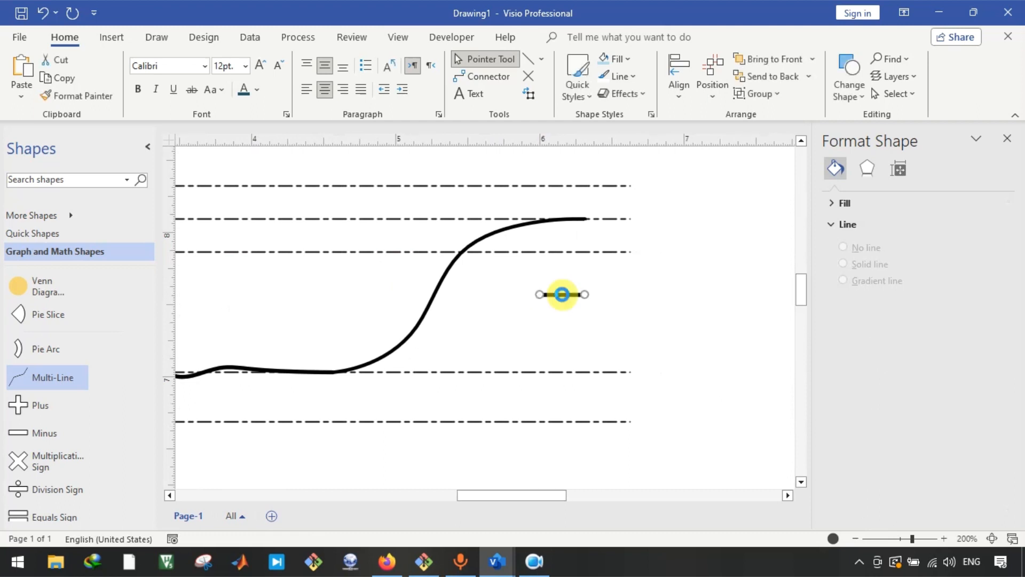
left_click_drag(616, 228, 588, 183)
scroll(635, 261, "up", 3)
left_click(612, 233)
scroll(612, 232, "down", 4)
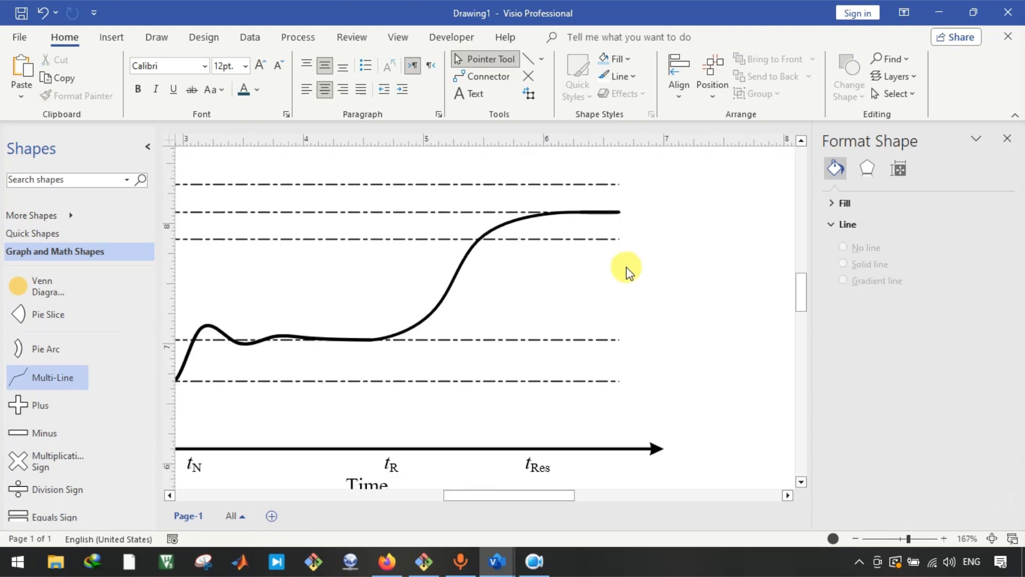
Step: Shorten the dashed fN level line so it ends just past the curve's lowest dip
scroll(619, 288, "left", 3)
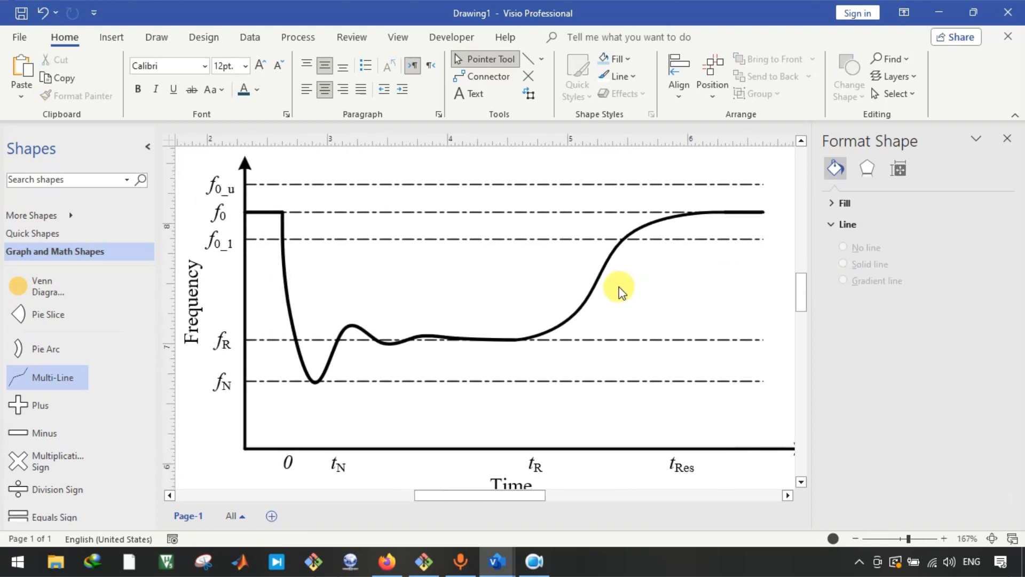
left_click(759, 376)
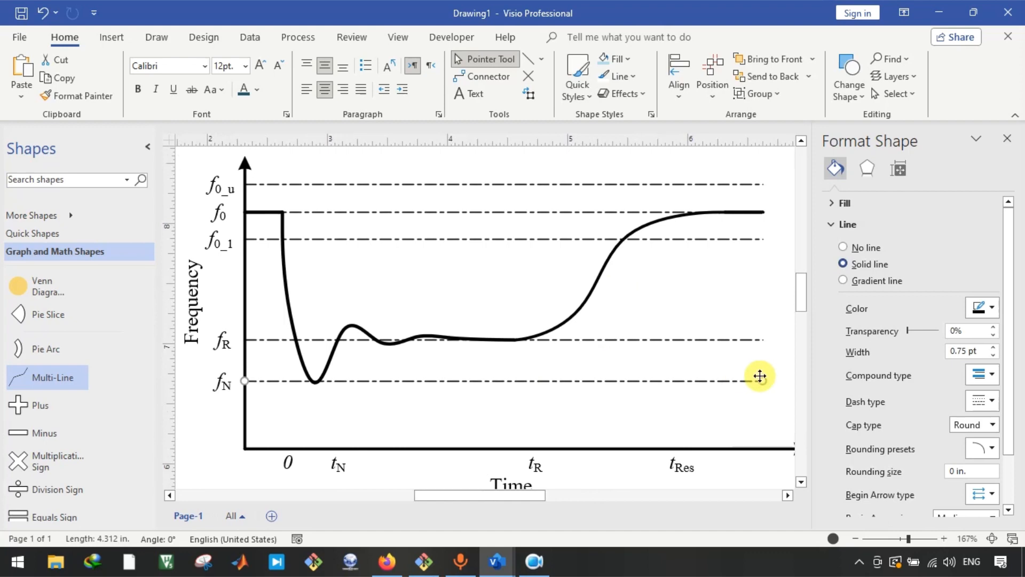
left_click_drag(762, 376, 348, 382)
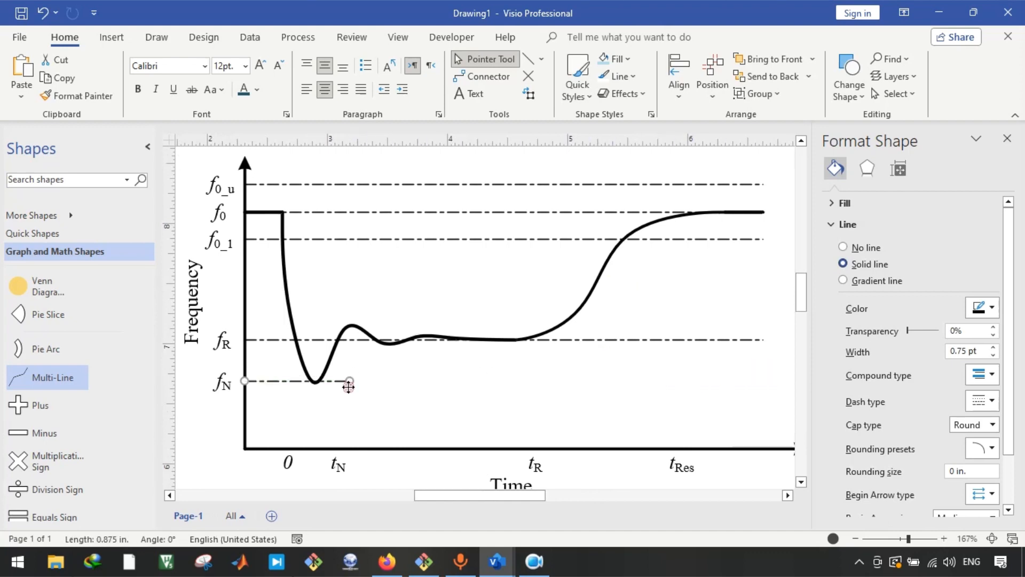
scroll(301, 383, "up", 4)
scroll(301, 382, "up", 2)
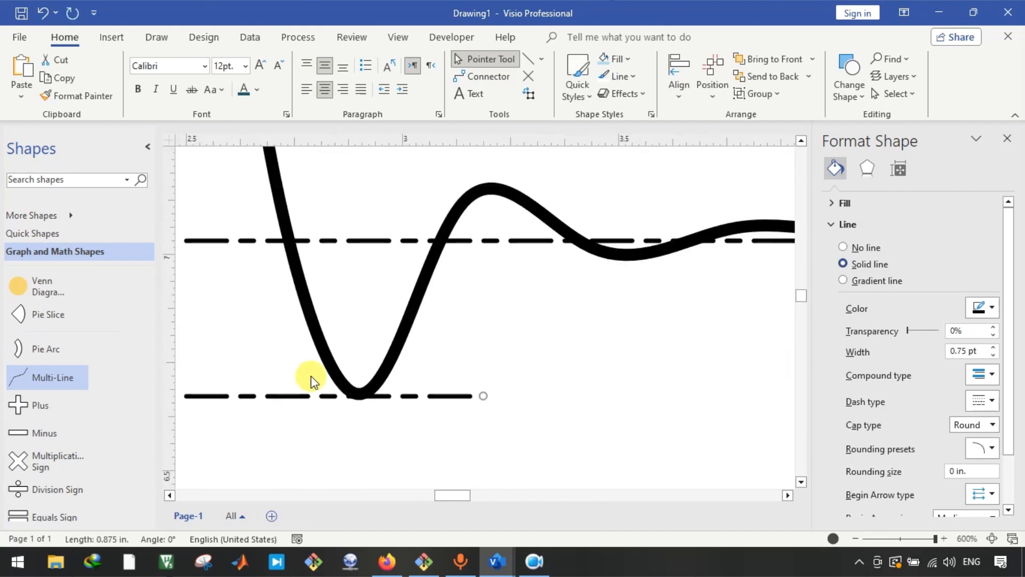
left_click_drag(484, 396, 448, 398)
left_click(501, 395)
Step: Shorten the dashed fR level line so it ends just past the start of the rising curve
scroll(482, 403, "down", 5)
scroll(587, 368, "right", 3)
left_click(704, 343)
left_click_drag(750, 341, 512, 341)
scroll(510, 344, "up", 2)
scroll(511, 347, "up", 1)
left_click(506, 377)
Step: Increase the rising S-curve's line width by one increment and deselect the curve
left_click(442, 293)
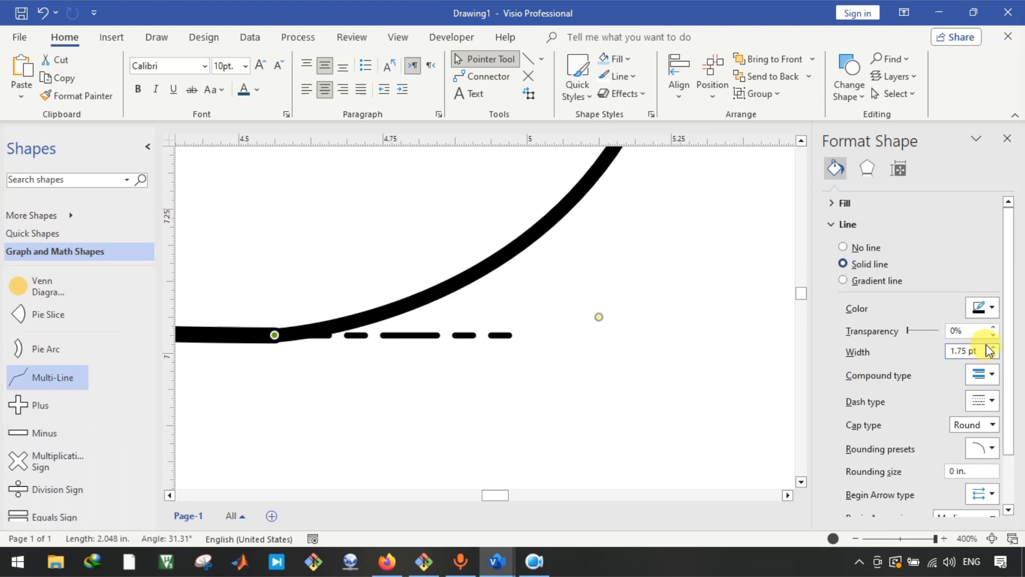
left_click(994, 346)
left_click(597, 280)
scroll(607, 305, "down", 5)
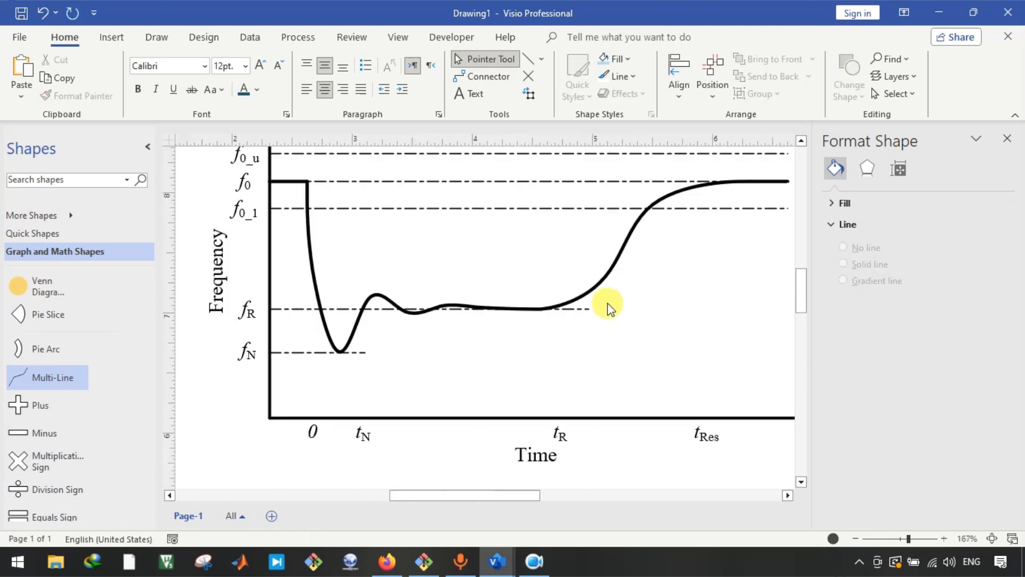